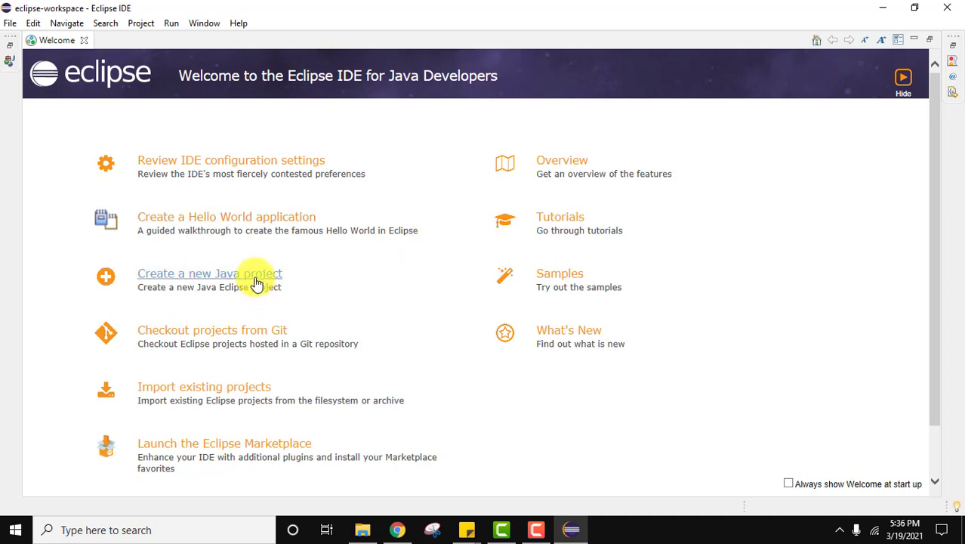
Step: Start a new Java project named AmitApplication, keeping the default workspace location
left_click(9, 24)
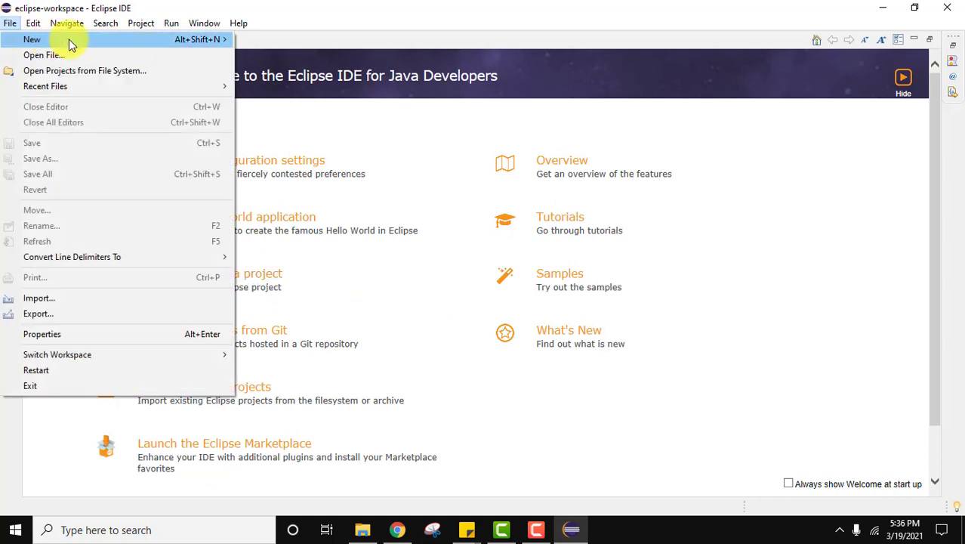
mouse_move(151, 39)
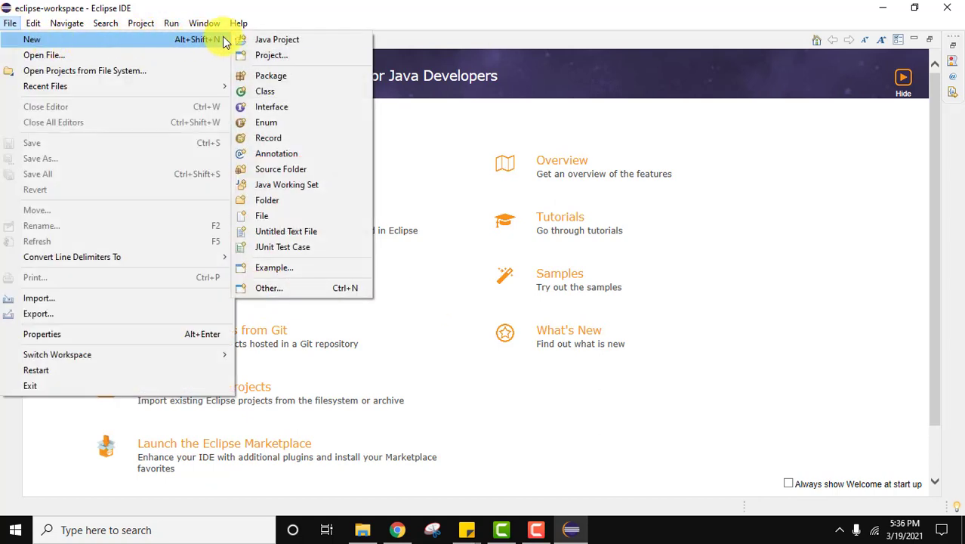
left_click(286, 39)
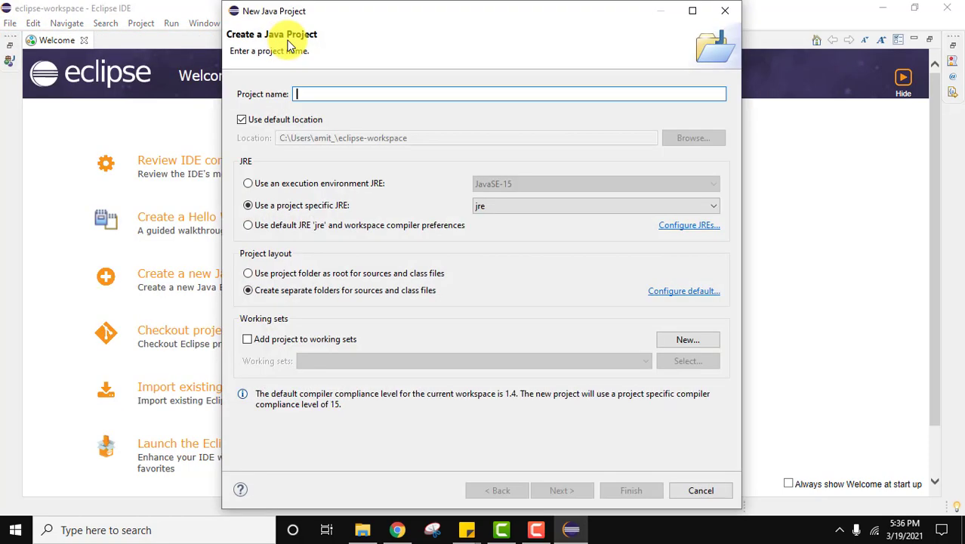
type("AmitApplication")
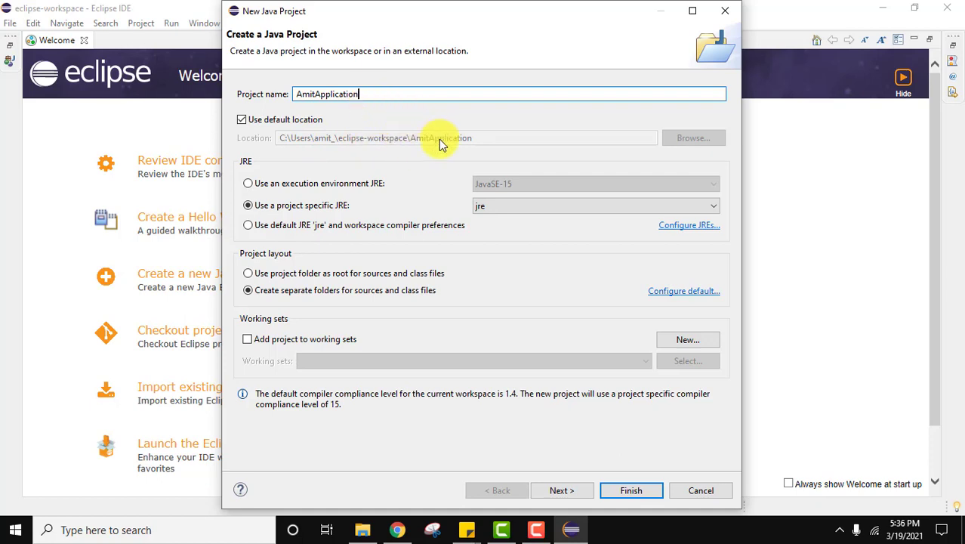
left_click(242, 121)
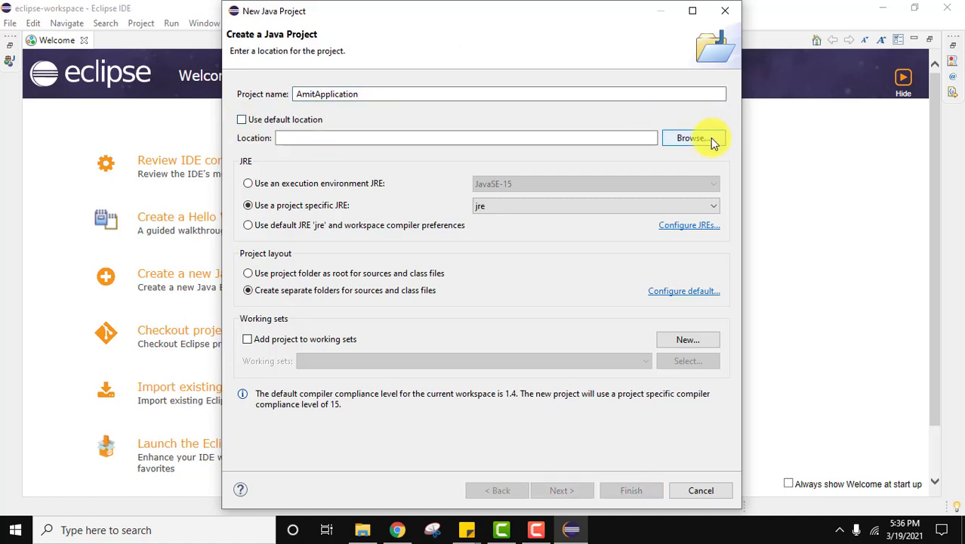
left_click(242, 121)
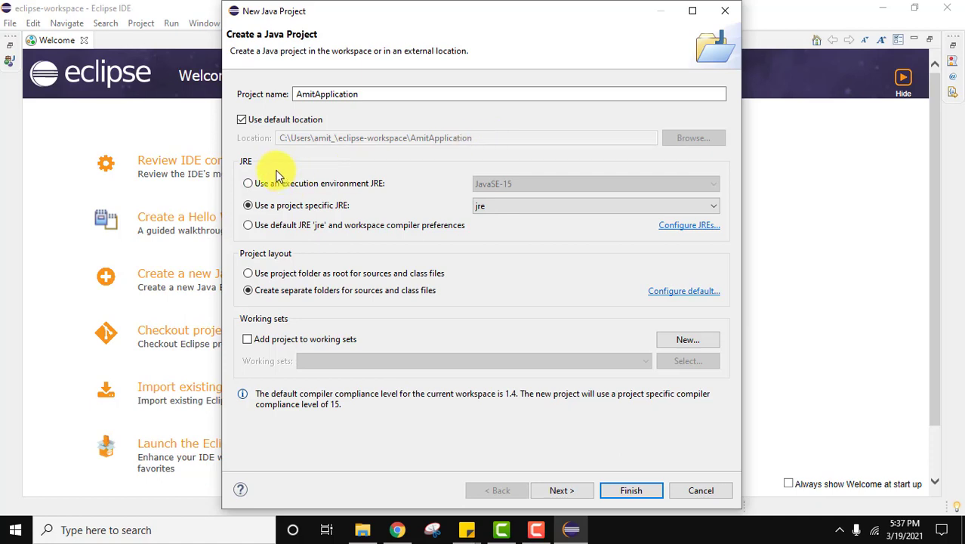
Step: Review the available execution environment JREs and project specific JREs for the new project
left_click(495, 186)
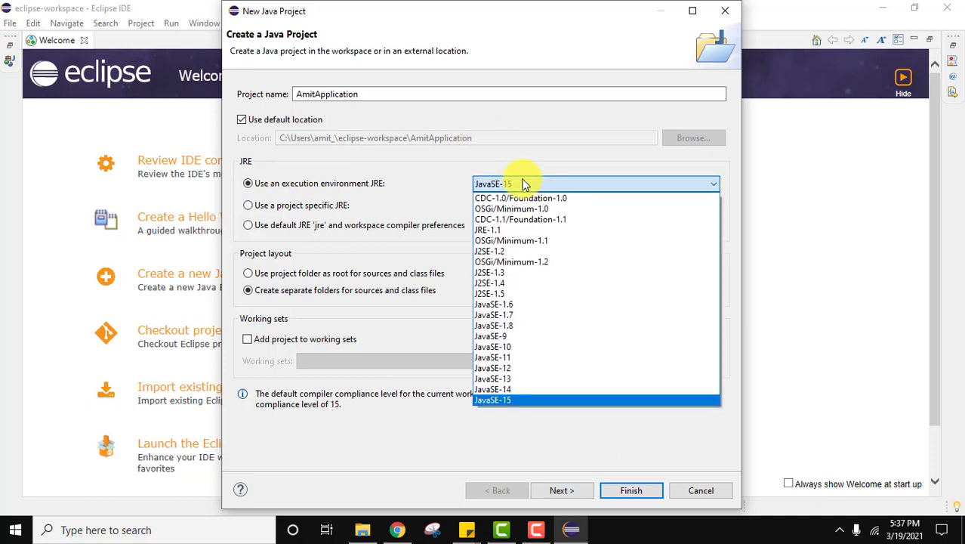
left_click(525, 185)
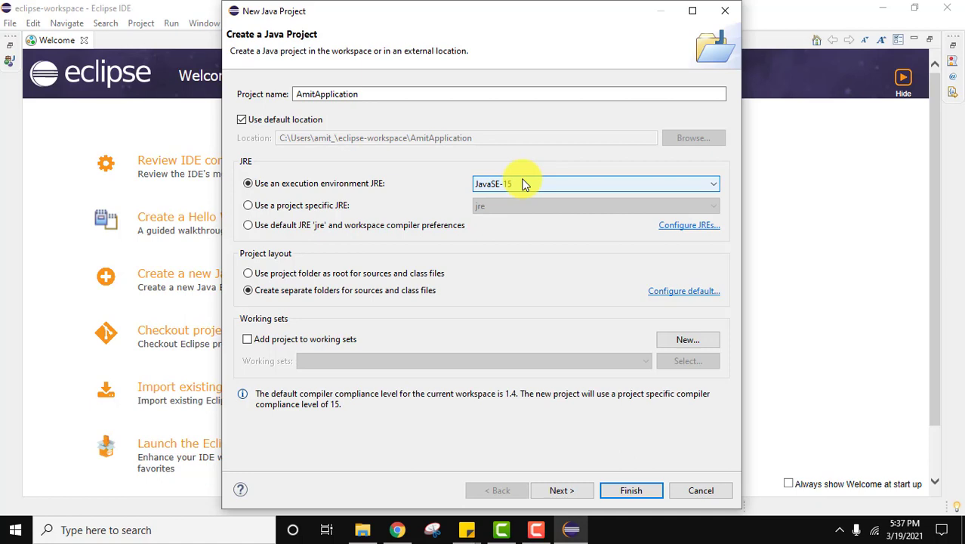
left_click(525, 185)
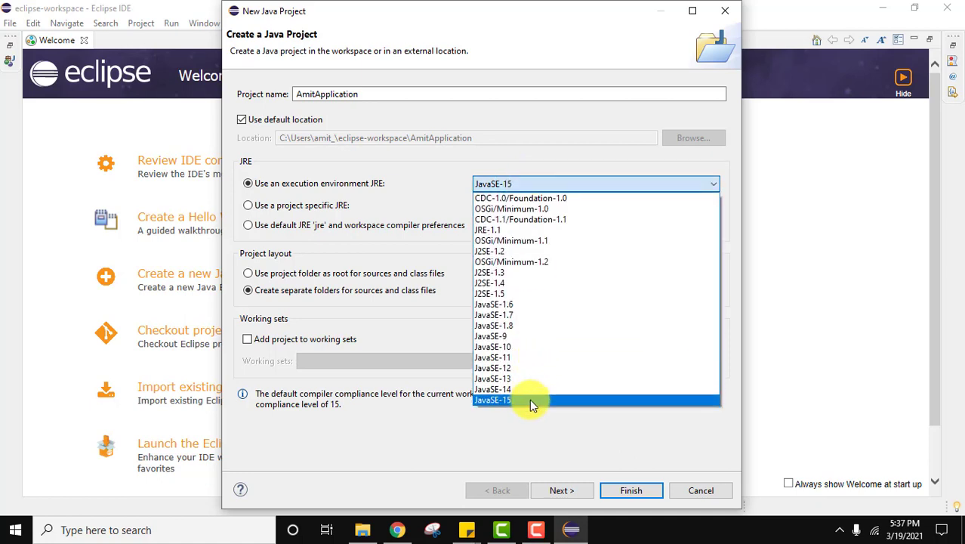
left_click(527, 447)
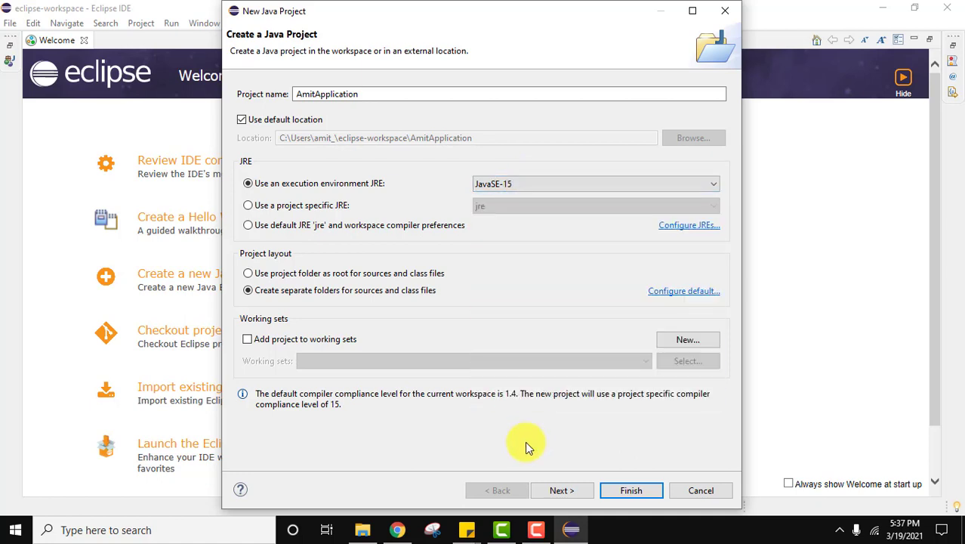
left_click(248, 206)
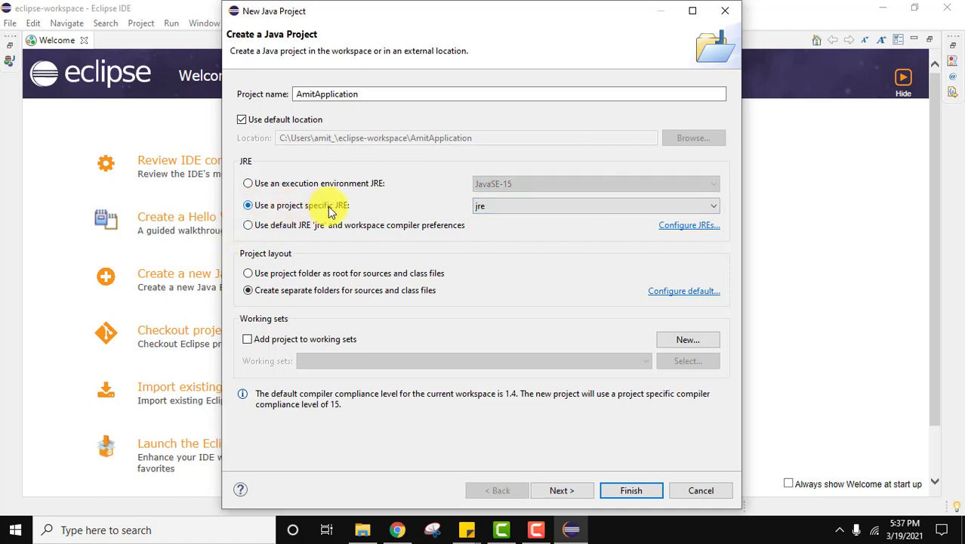
left_click(510, 205)
left_click(511, 206)
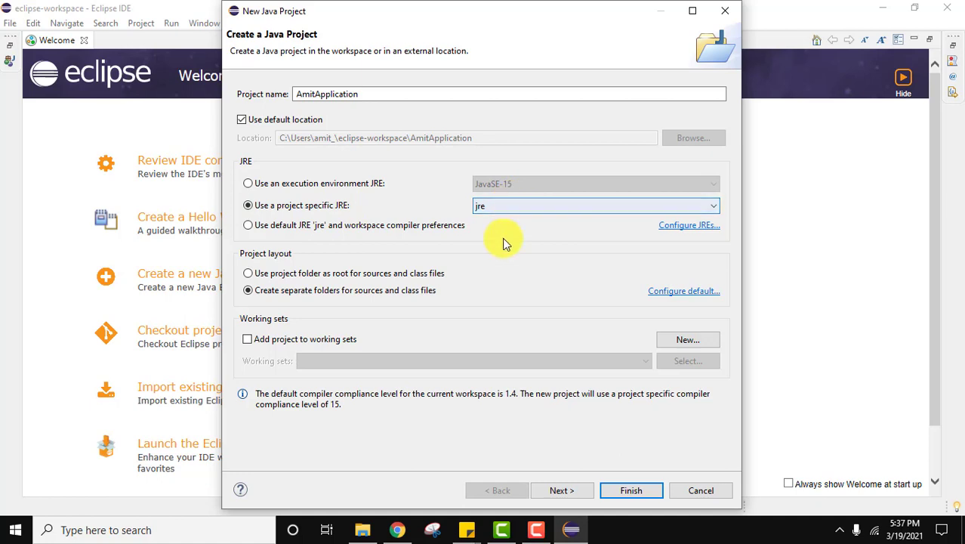
Step: Make the project use the default JRE and workspace compiler preferences, and open the installed JREs configuration
left_click(249, 226)
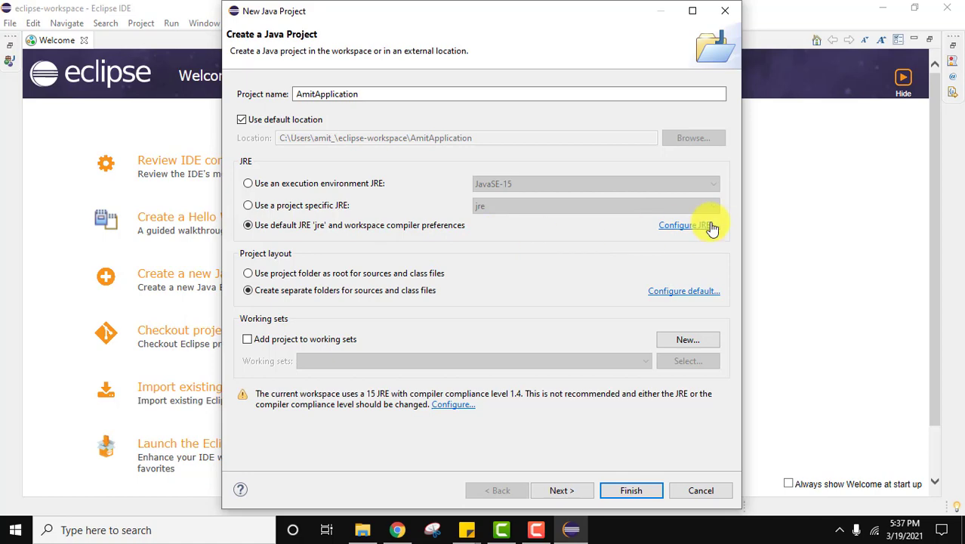
left_click(687, 225)
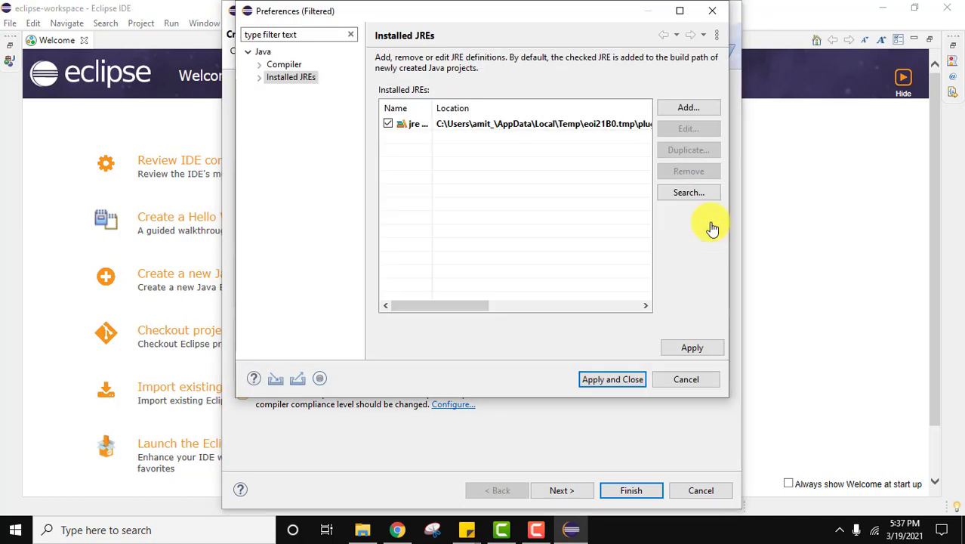
left_click_drag(472, 305, 403, 311)
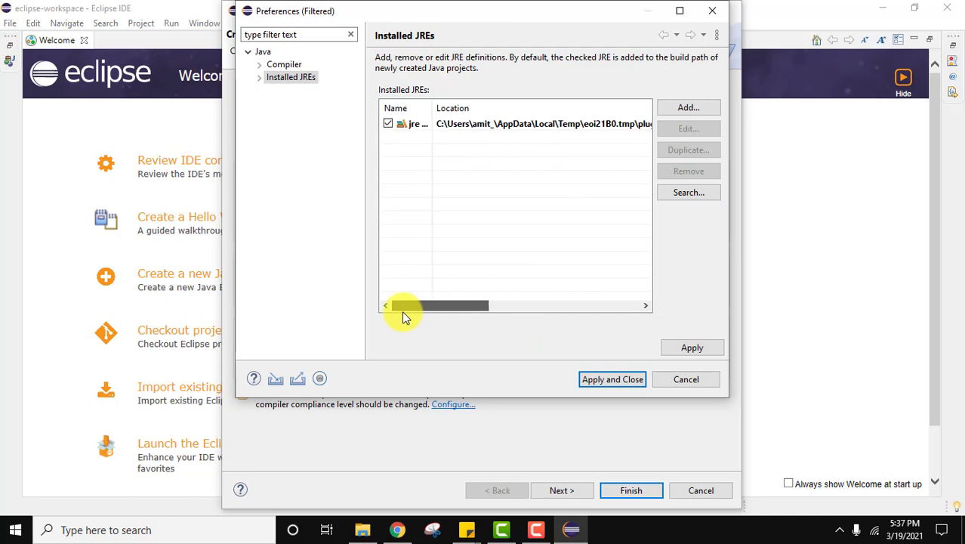
Step: Begin adding a JRE of type Standard VM to the workspace, up to its JRE home definition
left_click(689, 110)
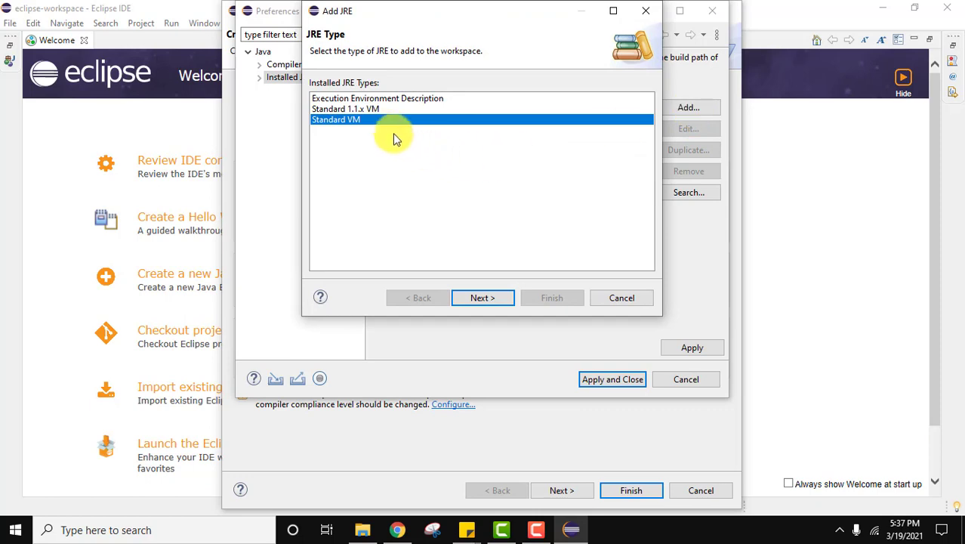
left_click(498, 298)
left_click(441, 86)
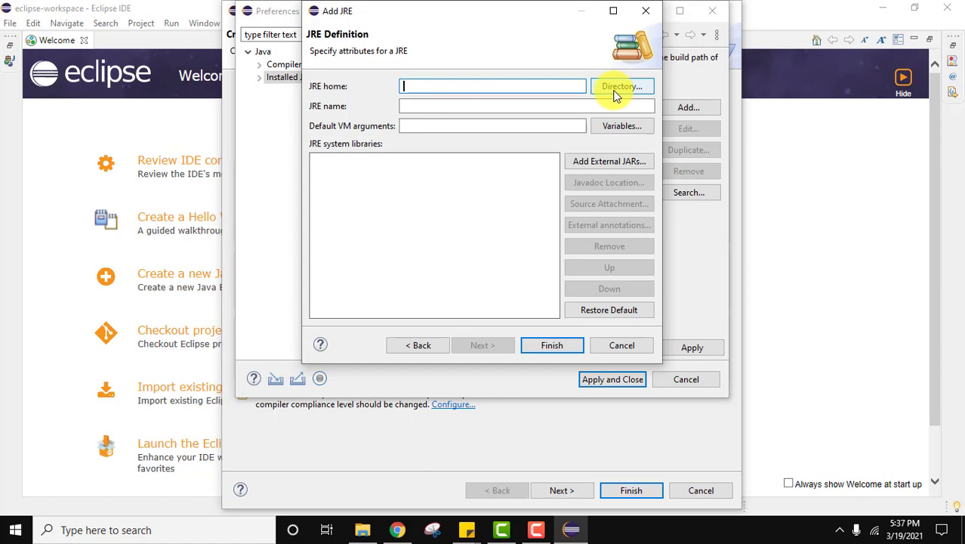
Step: Locate the JDK folder C:\Program Files\Java\jdk-16 in File Explorer, and return to Eclipse
left_click(363, 531)
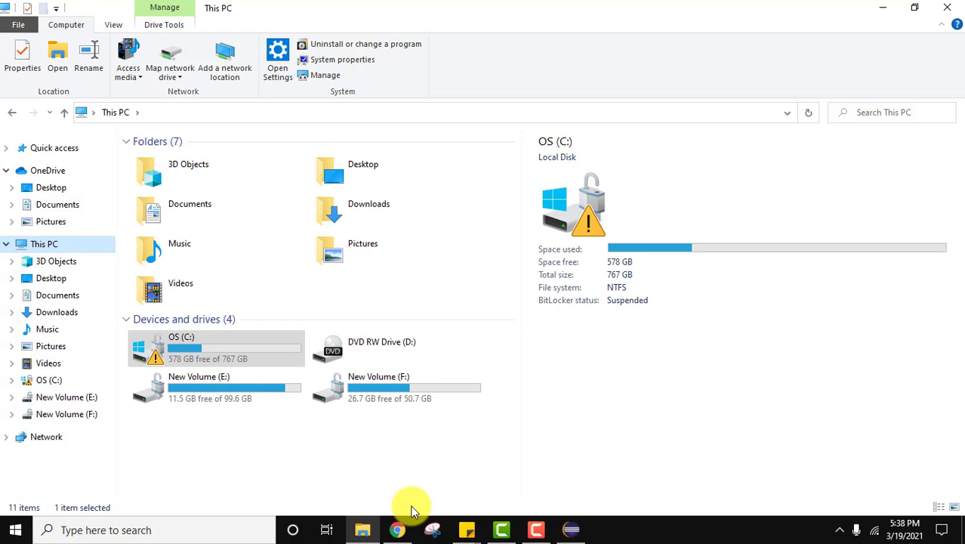
double_click(235, 352)
left_click(207, 337)
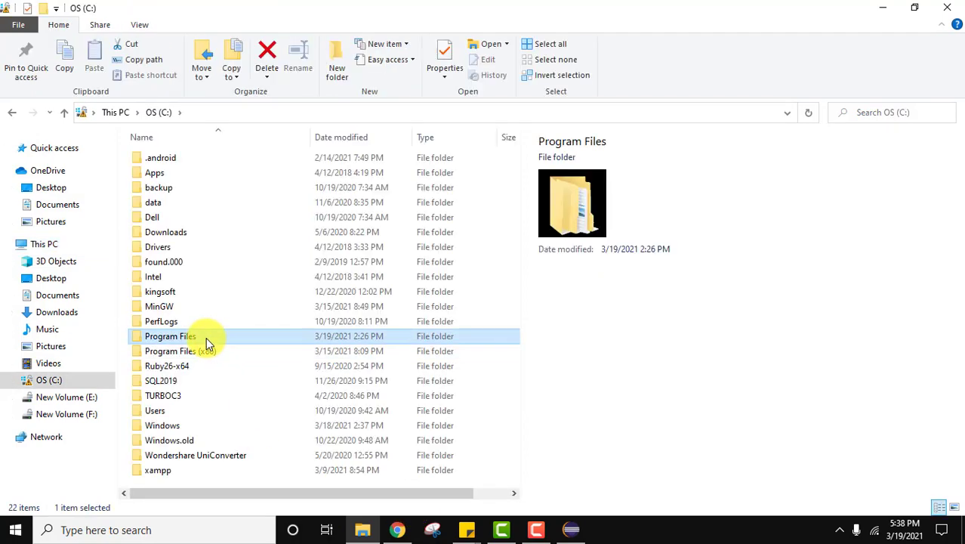
double_click(206, 337)
double_click(173, 336)
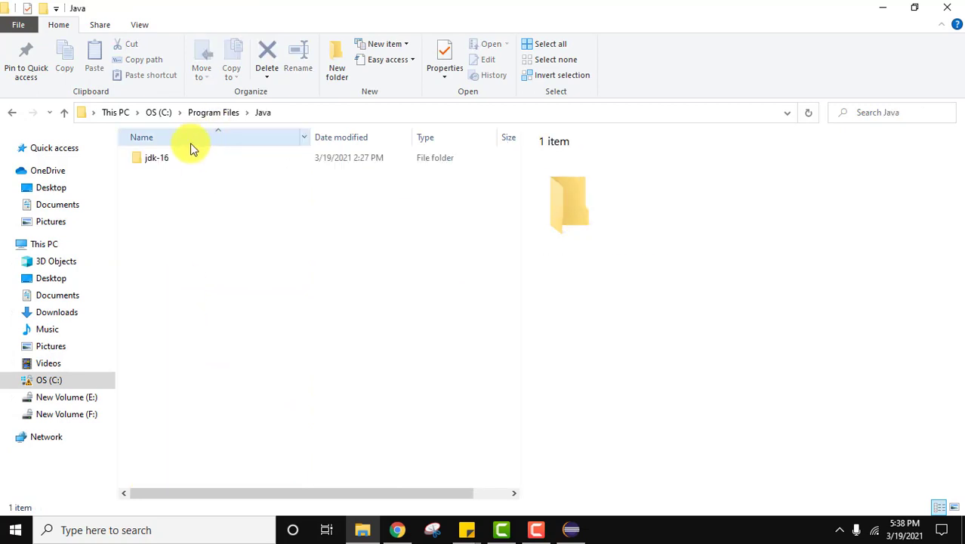
double_click(177, 159)
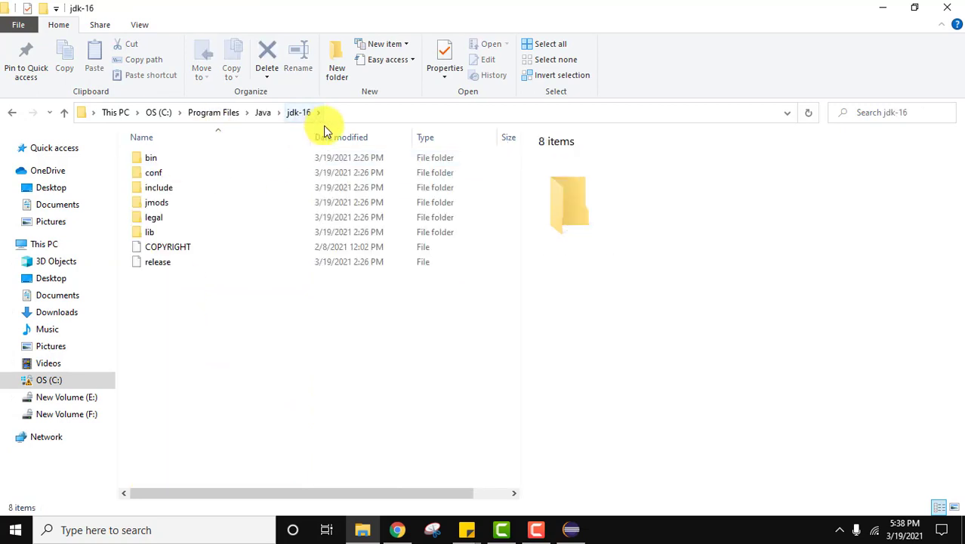
left_click(565, 532)
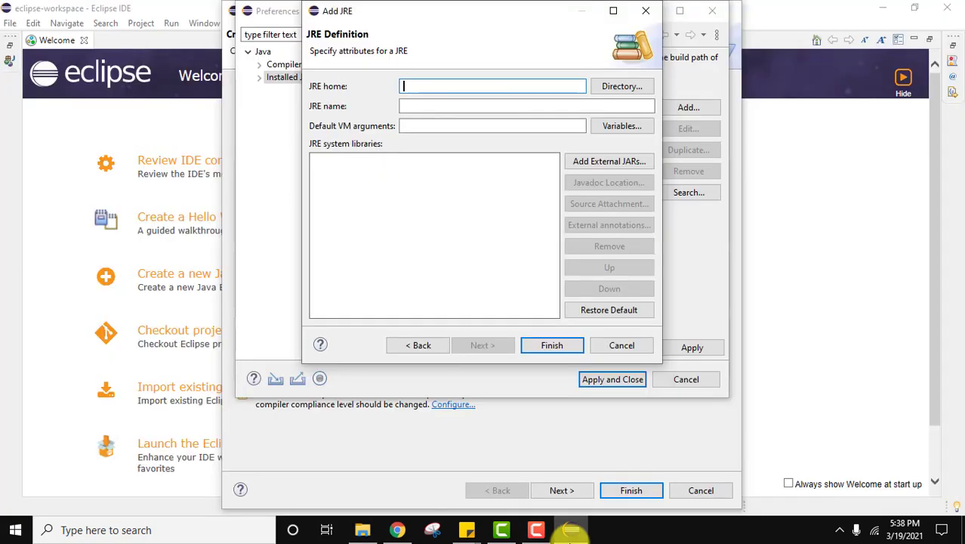
Step: Set the JRE home to the folder C:\Program Files\Java\jdk-16
left_click(621, 86)
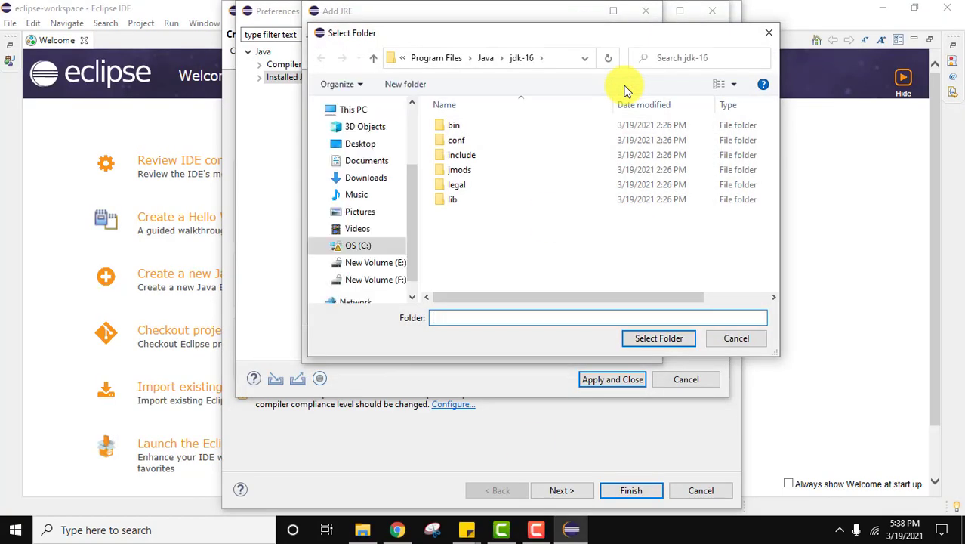
left_click(380, 248)
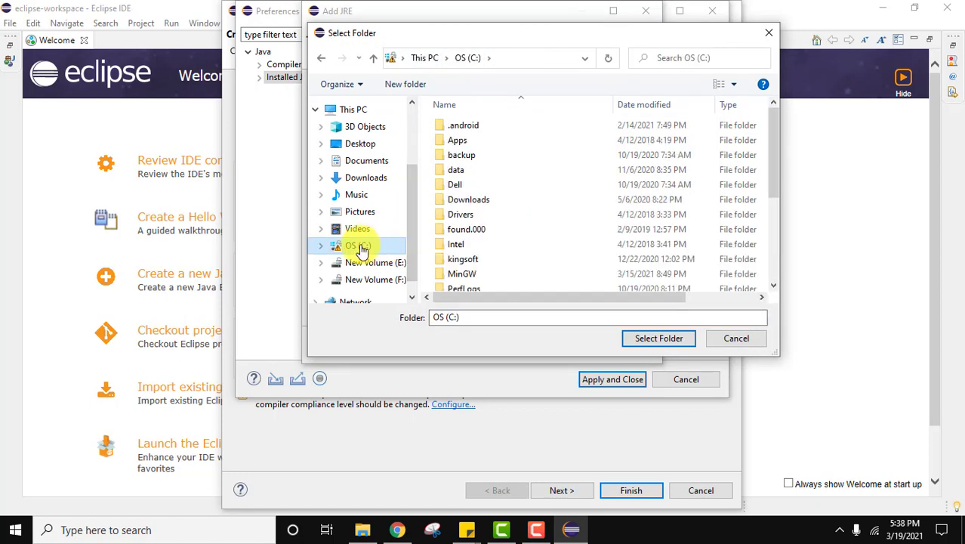
left_click(362, 109)
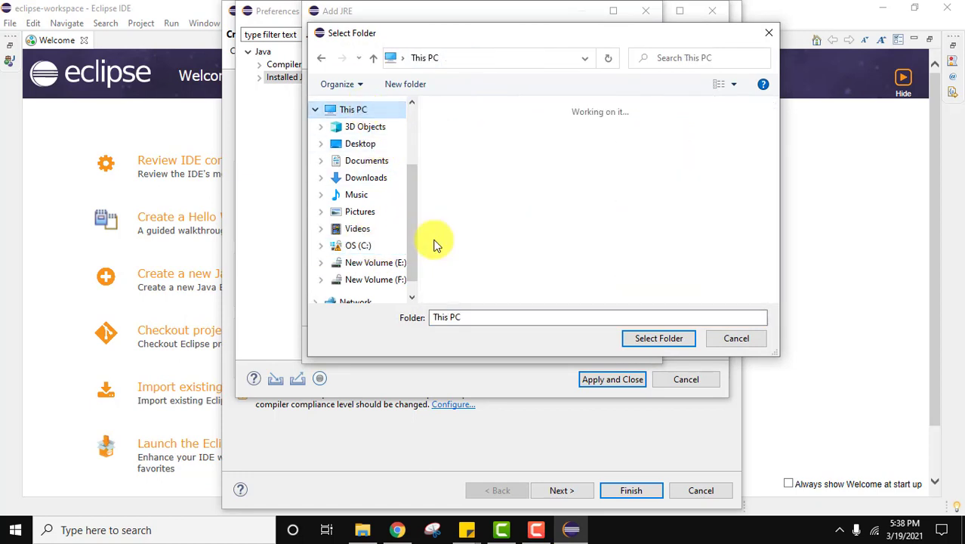
left_click(368, 252)
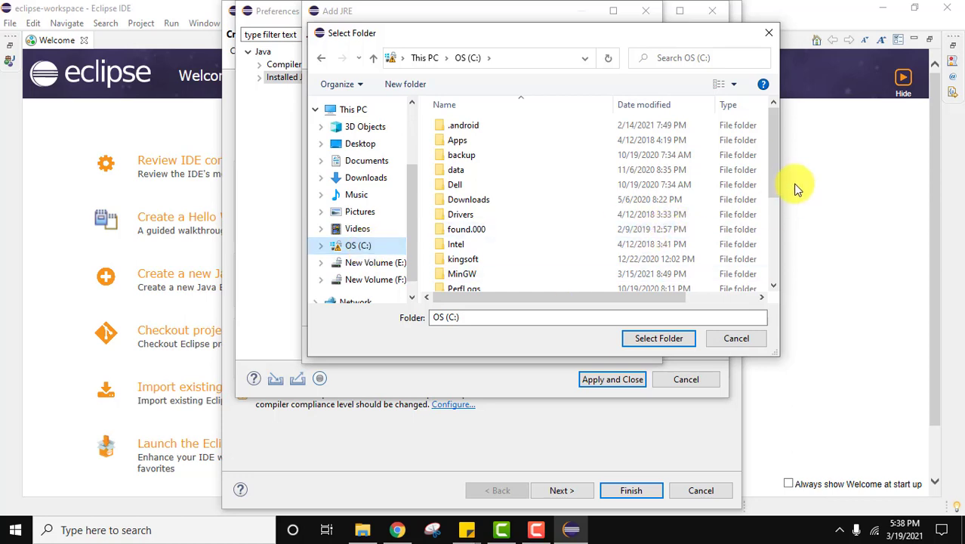
left_click_drag(776, 162, 777, 224)
left_click(518, 184)
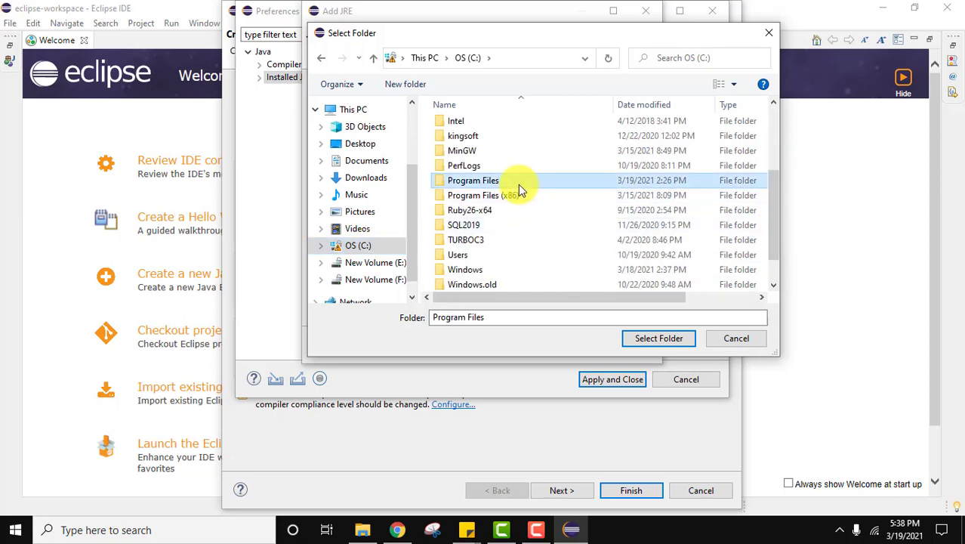
double_click(518, 185)
left_click(494, 231)
key("j")
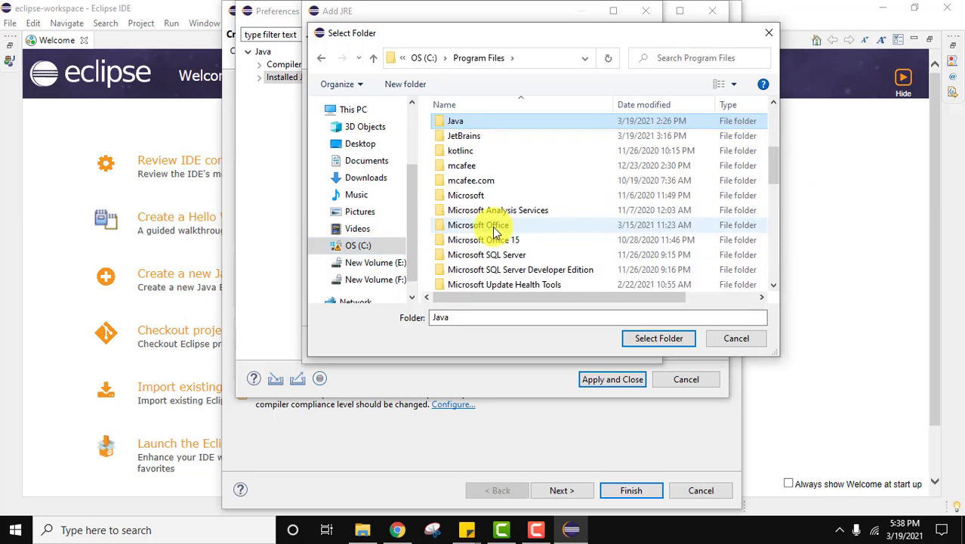
double_click(469, 123)
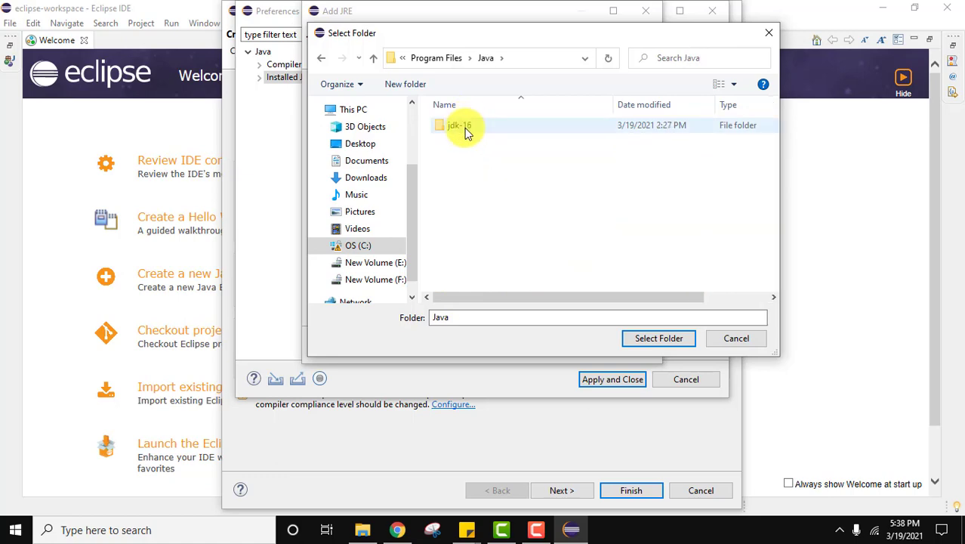
left_click(463, 125)
left_click(671, 337)
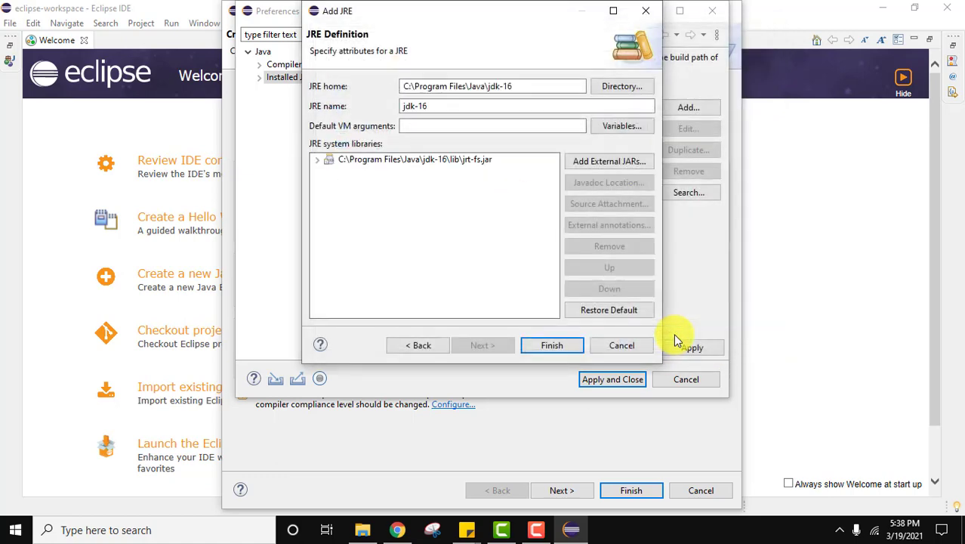
Step: Finish adding the jdk-16 JRE, and apply it as the default installed JRE instead of the bundled one
left_click(434, 106)
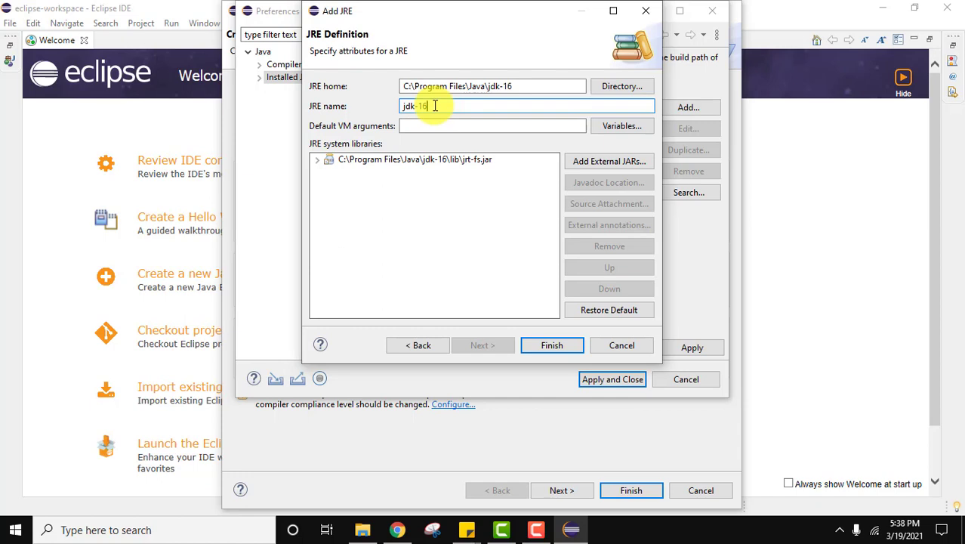
left_click(317, 160)
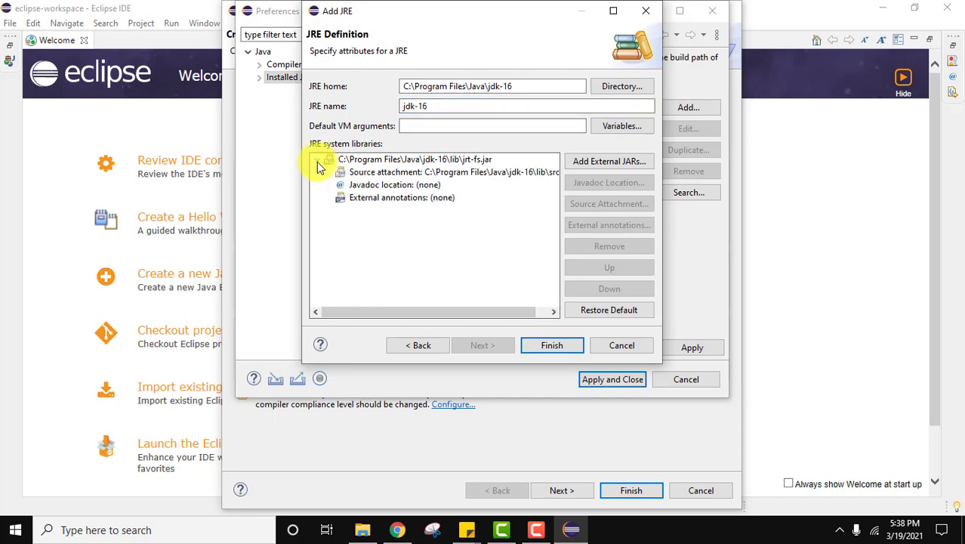
left_click(557, 344)
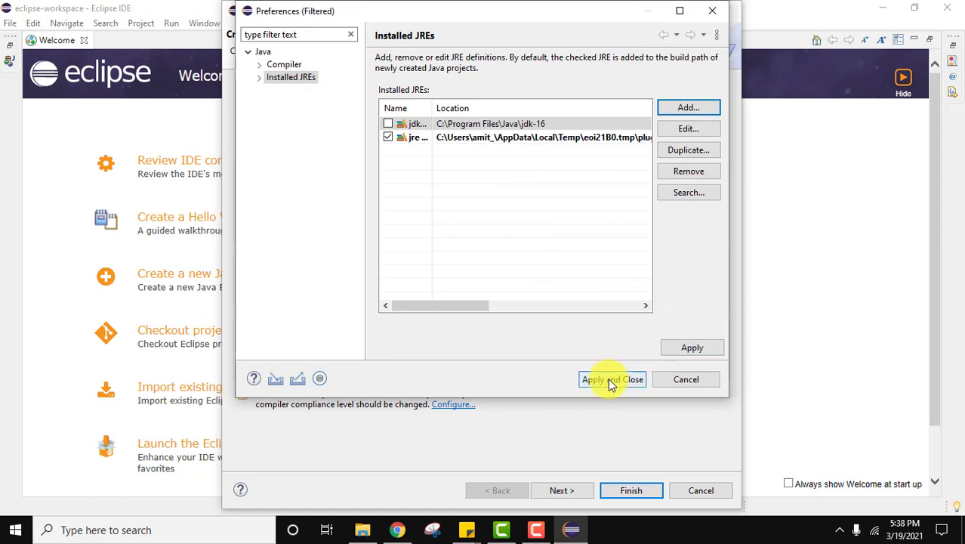
left_click(388, 124)
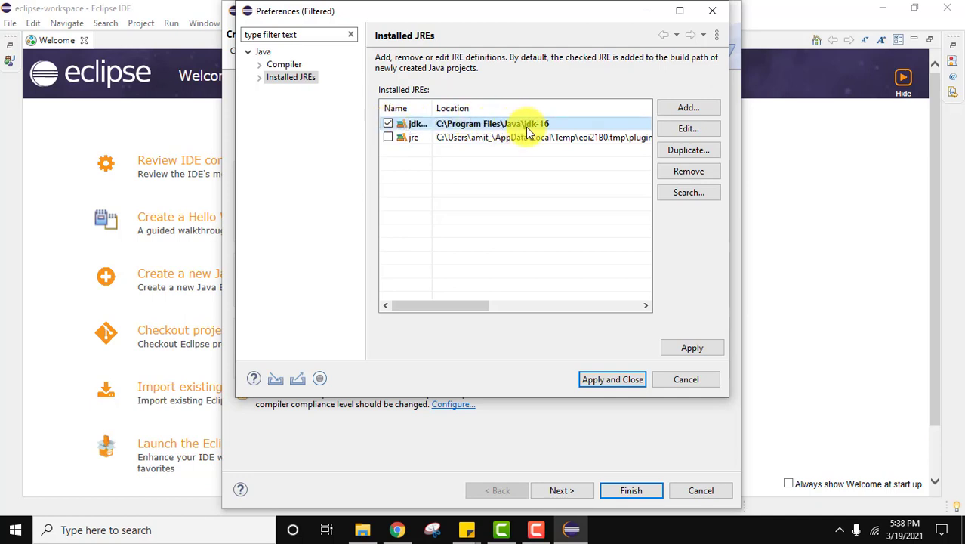
left_click(694, 347)
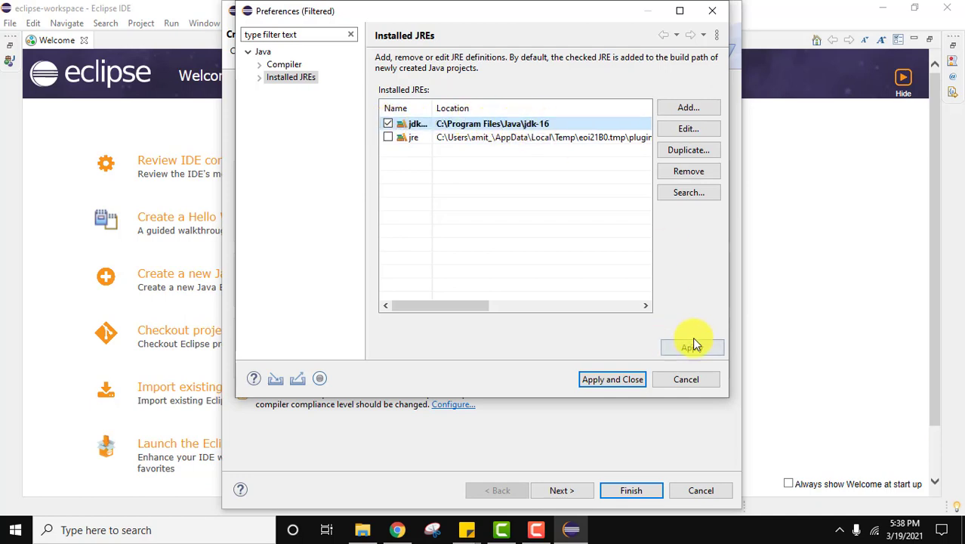
Step: Apply and close the Installed JREs preferences, and have the project use the default JRE 'jdk-16' with the workspace compiler preferences
left_click(629, 379)
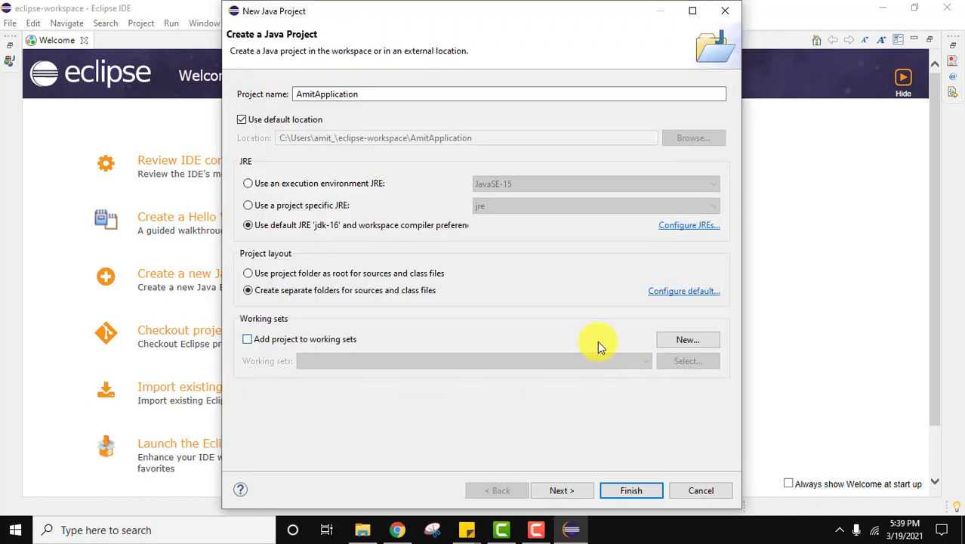
left_click(248, 205)
left_click(487, 208)
left_click(488, 208)
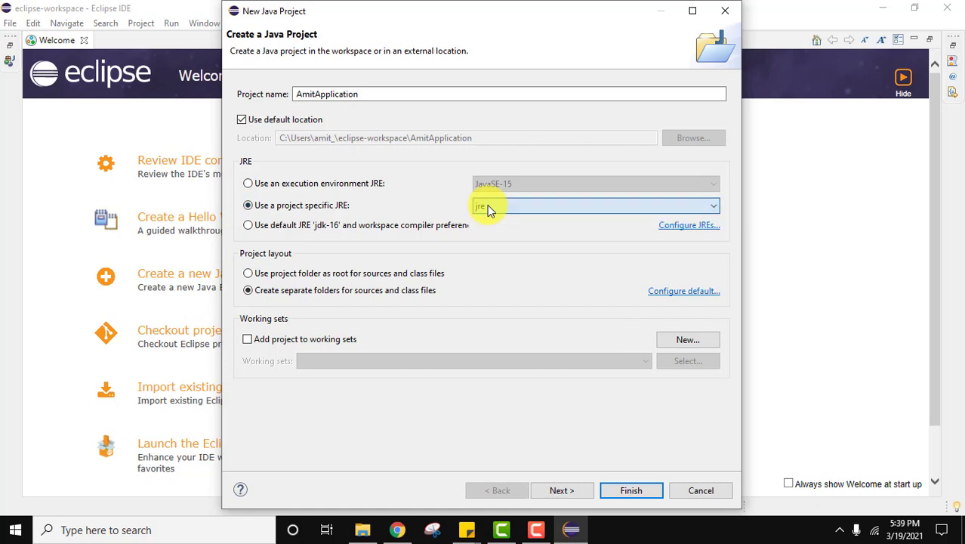
left_click(248, 225)
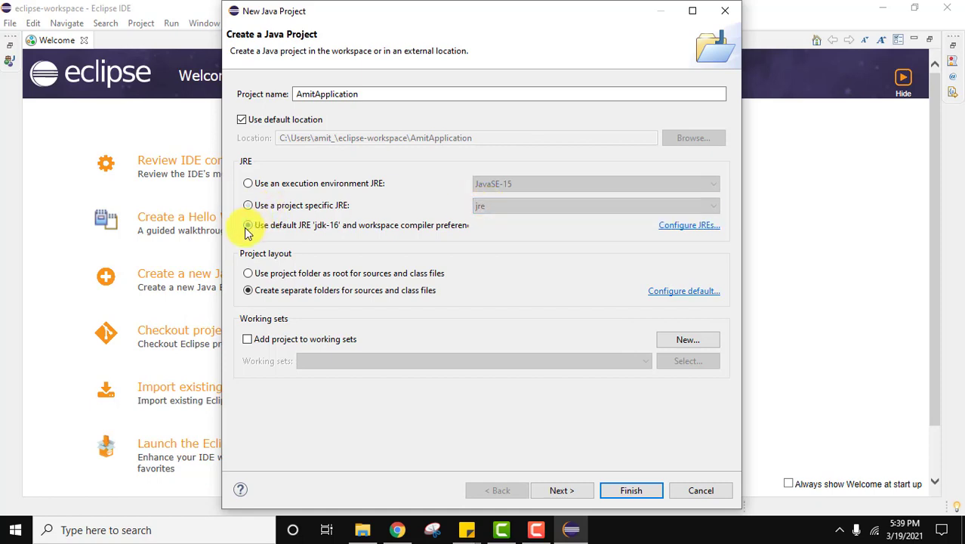
Step: Turn off creation of the module-info.java file in the Java build settings, and finish creating the AmitApplication project
left_click(572, 491)
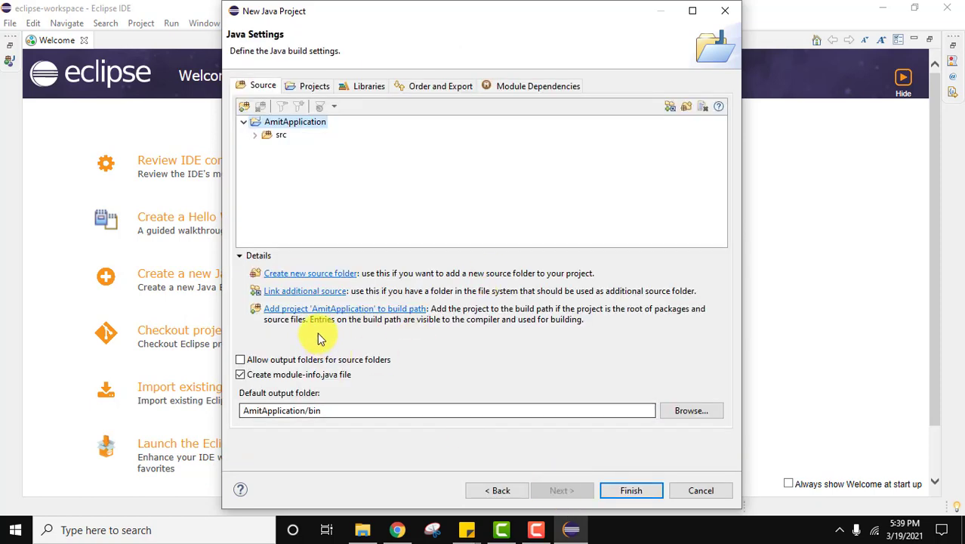
left_click(242, 377)
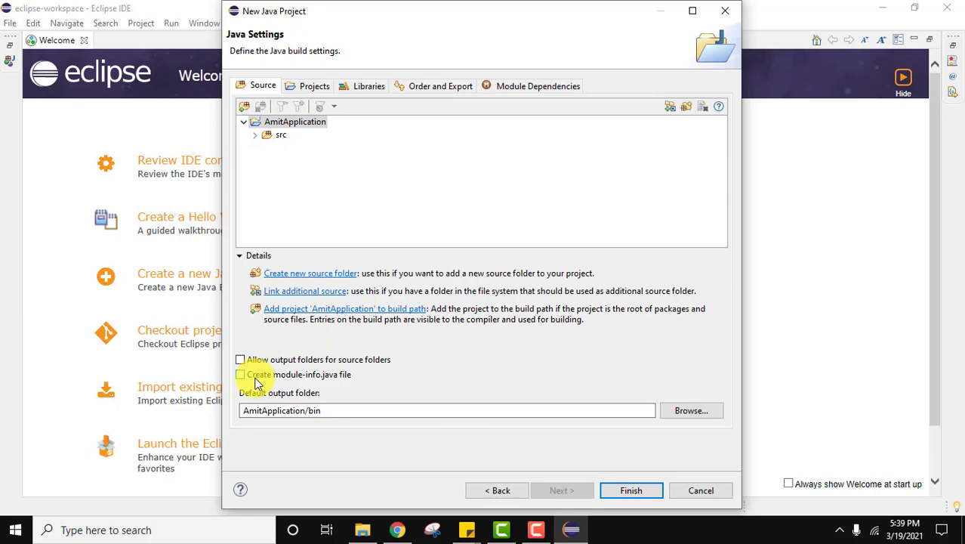
left_click(370, 412)
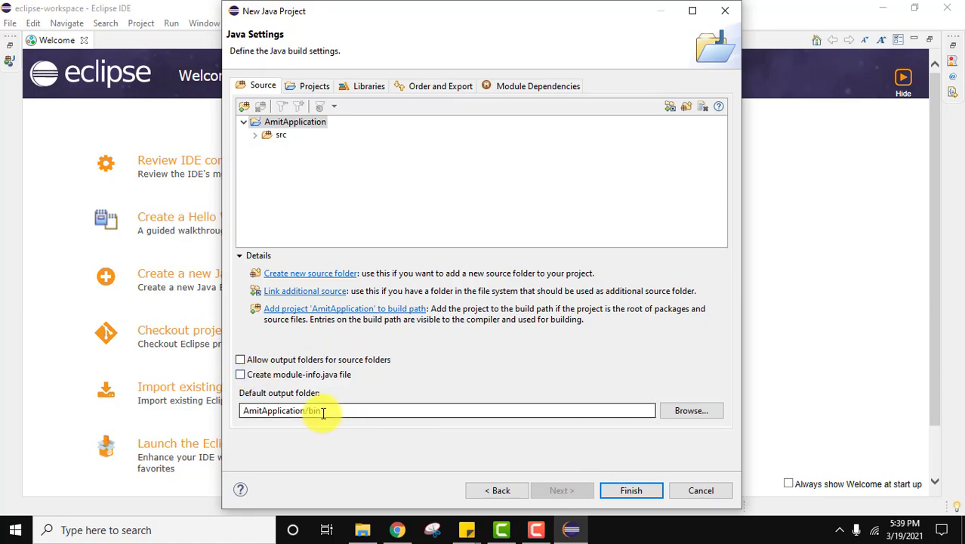
left_click(633, 491)
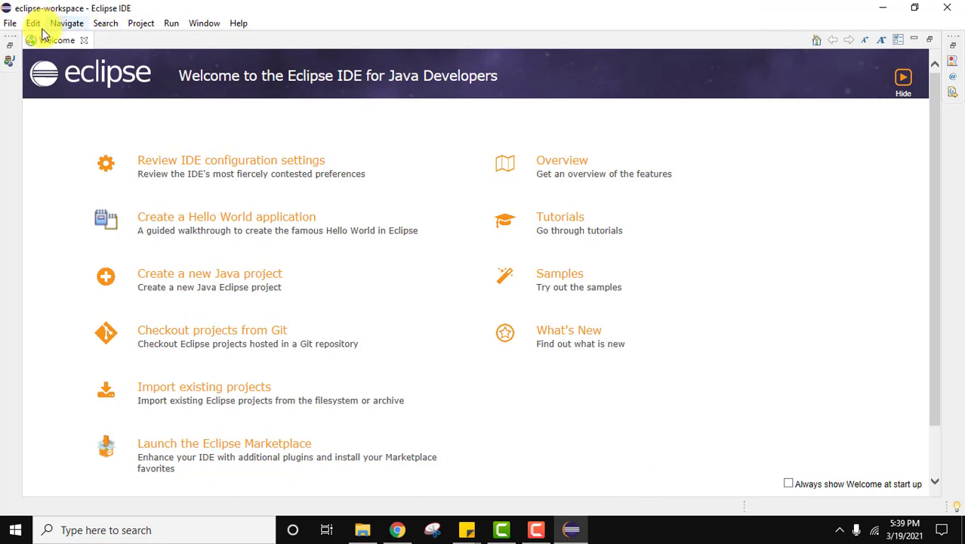
Step: Restore the Package Explorer and expand the AmitApplication project down to its src folder
left_click(10, 50)
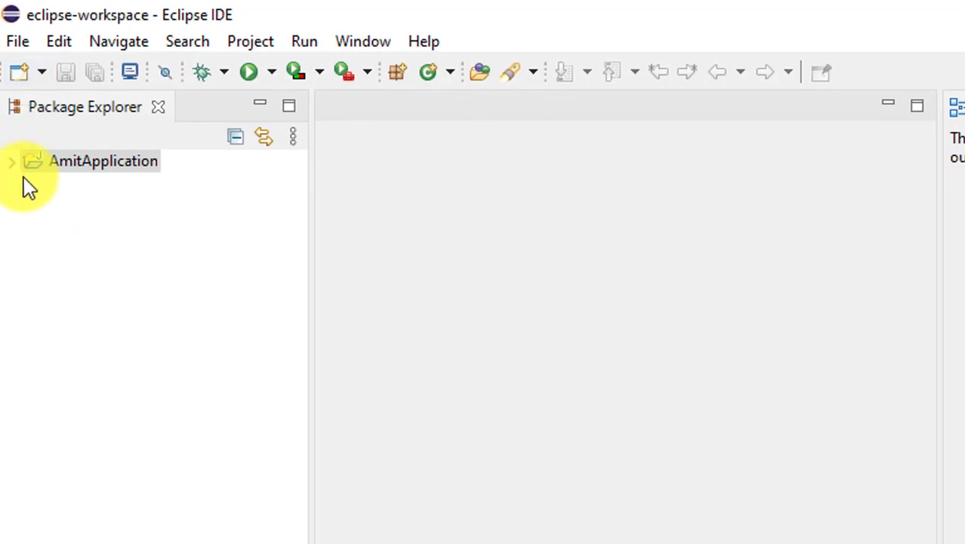
left_click(10, 167)
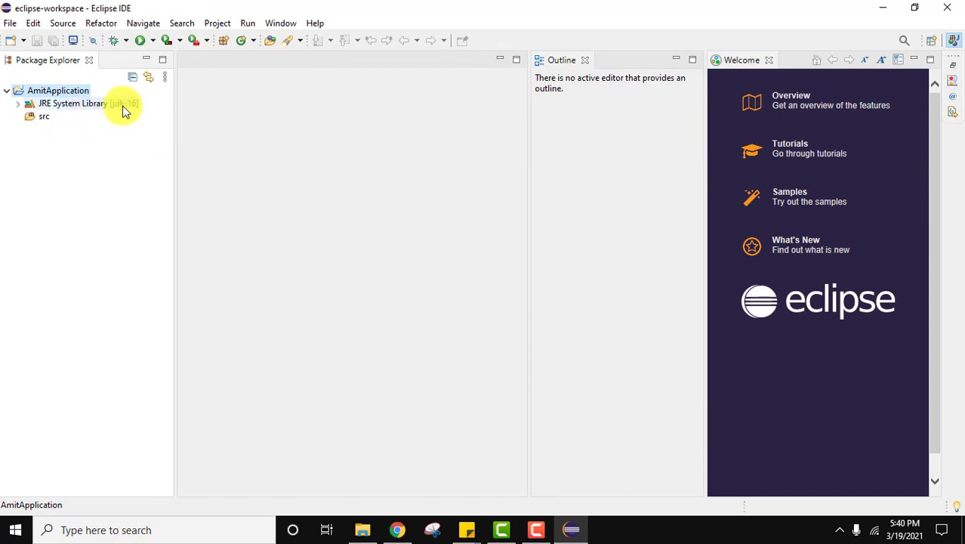
left_click(36, 118)
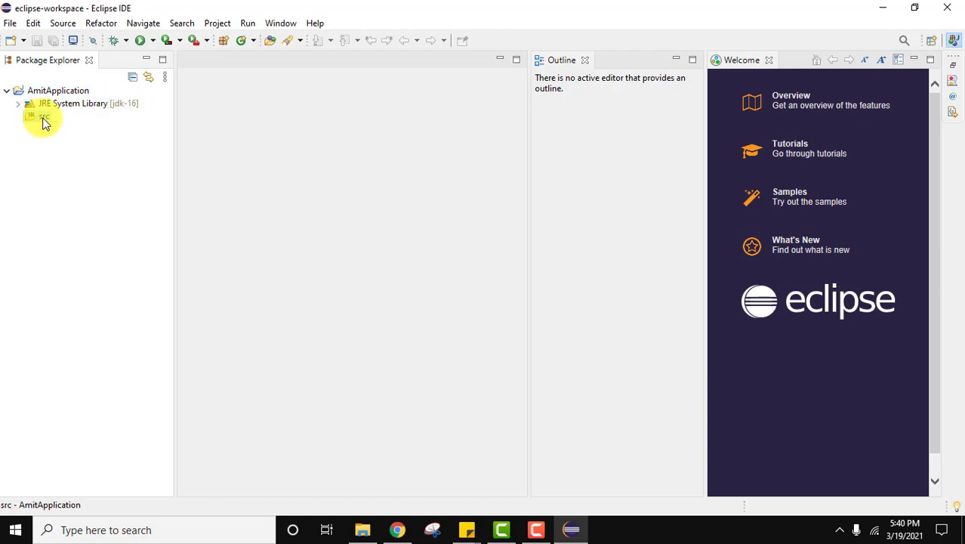
right_click(43, 118)
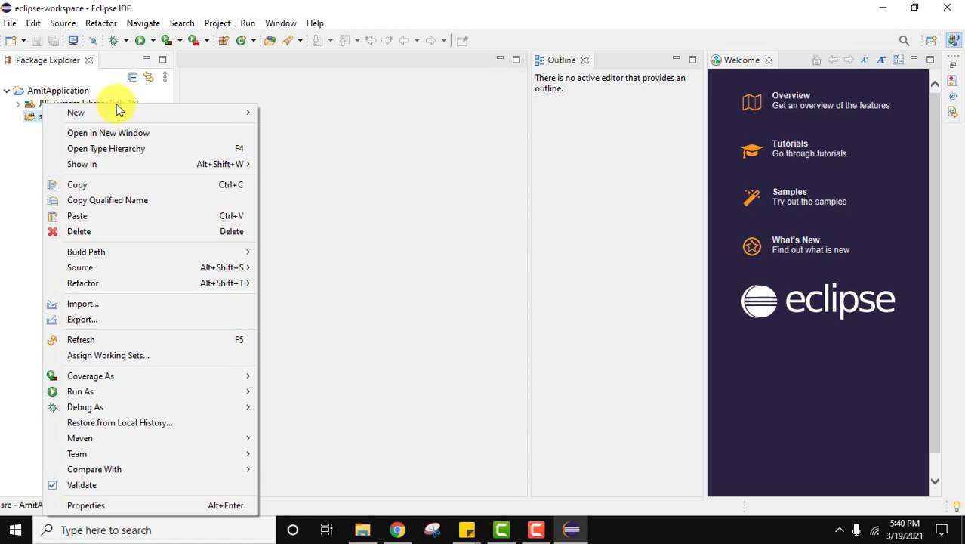
mouse_move(121, 113)
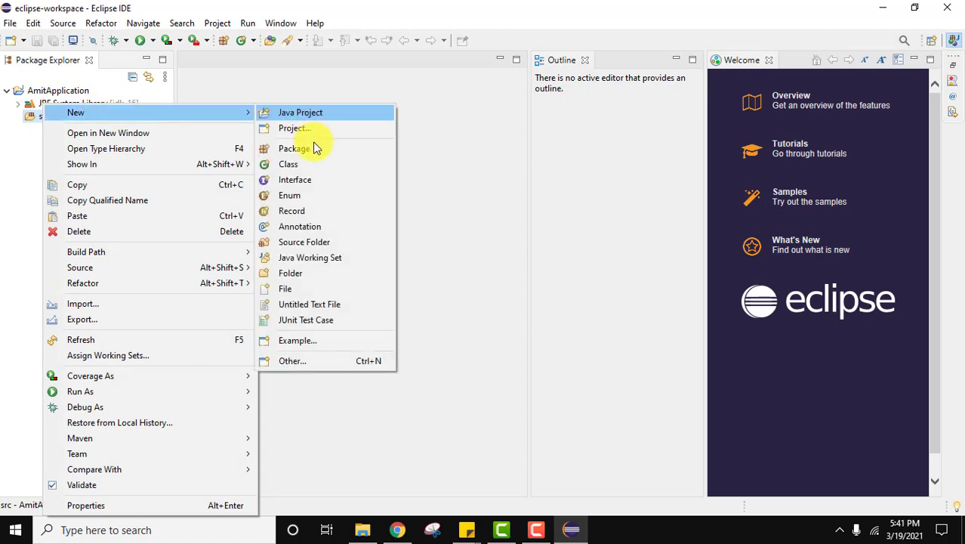
left_click(233, 96)
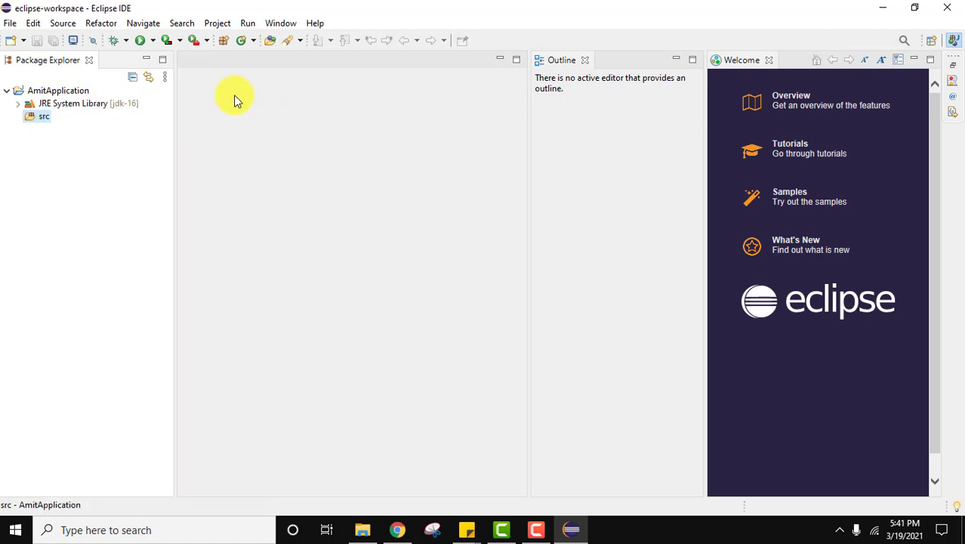
Step: Create a Java package named studyopedia in the AmitApplication project's src folder
left_click(79, 92)
right_click(83, 97)
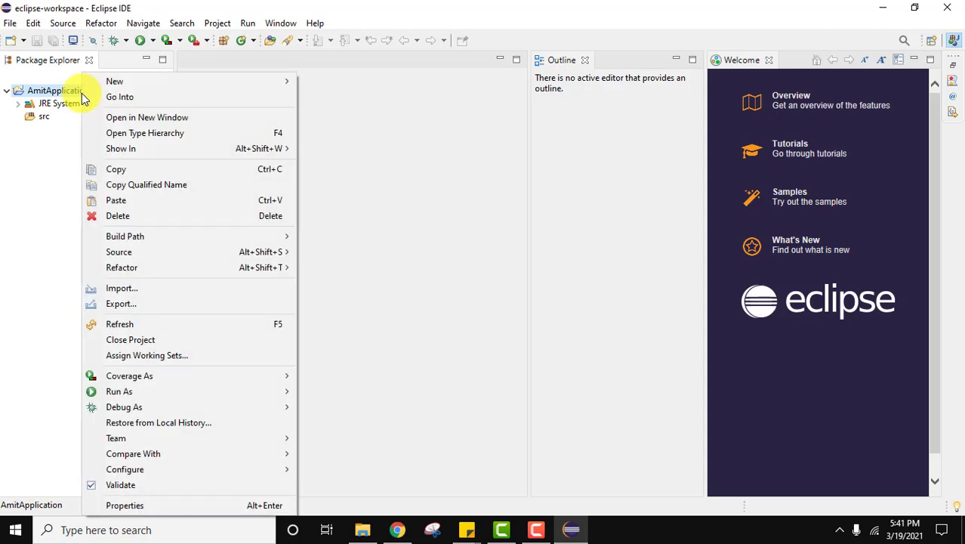
mouse_move(271, 91)
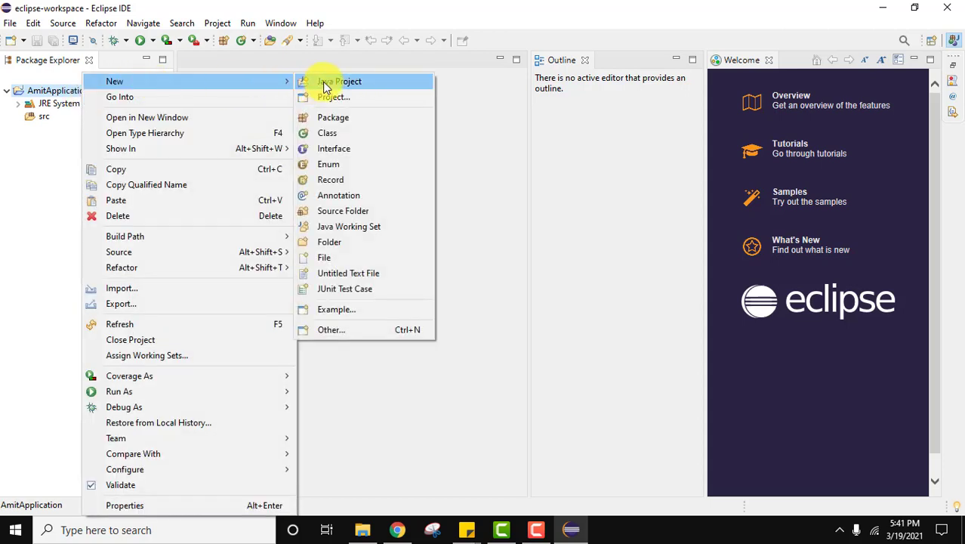
left_click(338, 118)
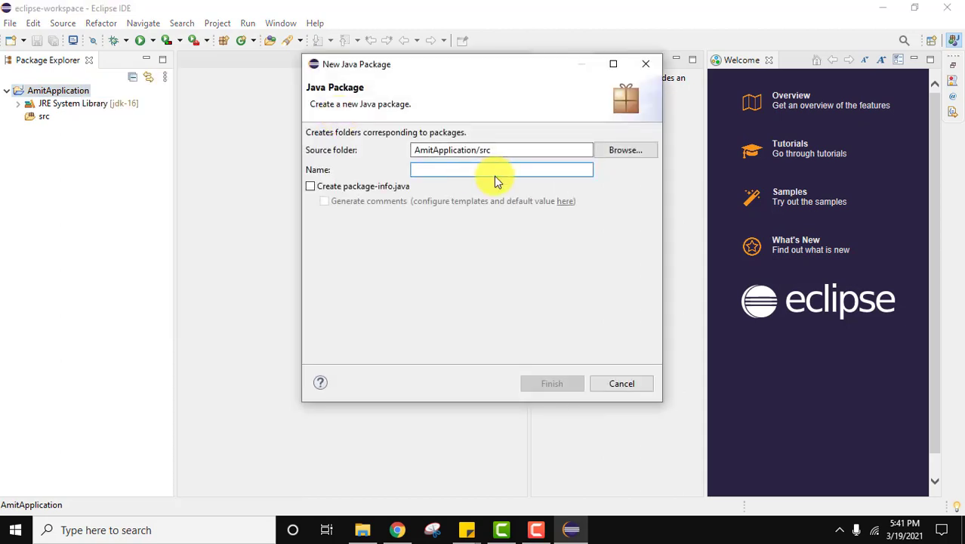
type("studyopedia")
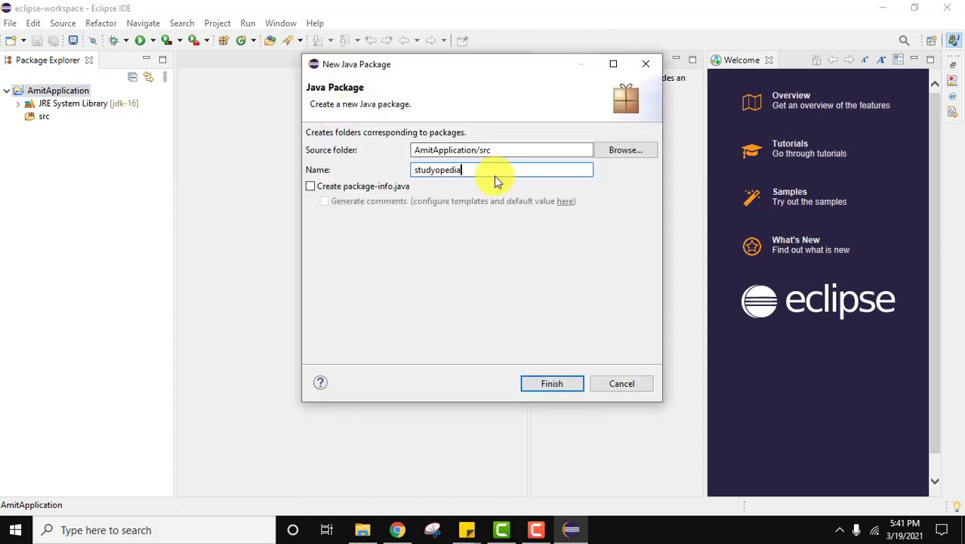
left_click(564, 390)
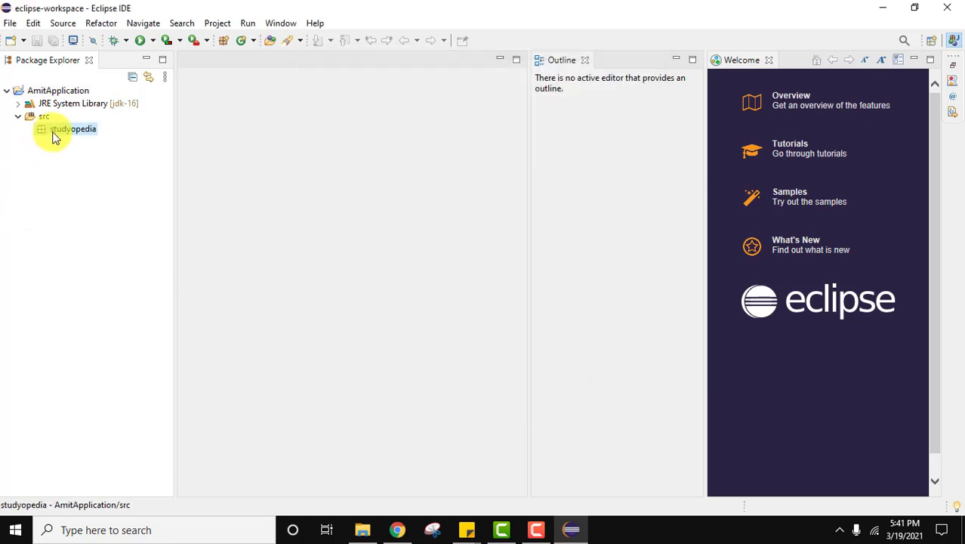
Step: Create a public class named Example in the studyopedia package, with a public static void main(String[] args) method stub
right_click(60, 136)
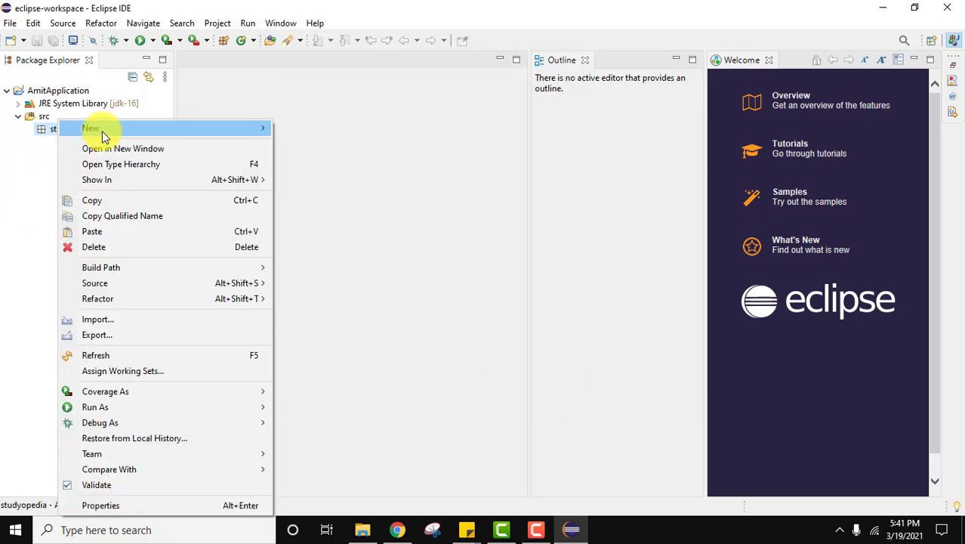
mouse_move(121, 128)
left_click(313, 180)
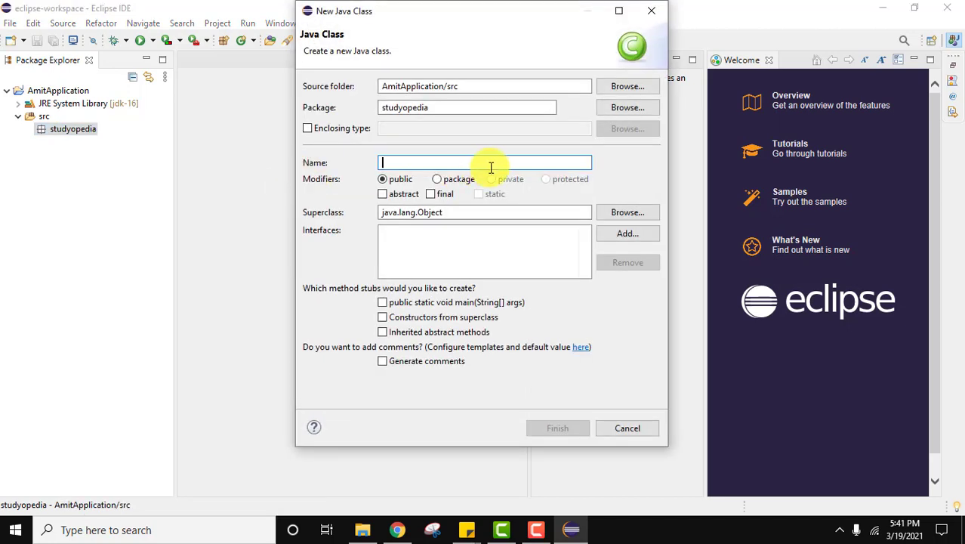
type("Example")
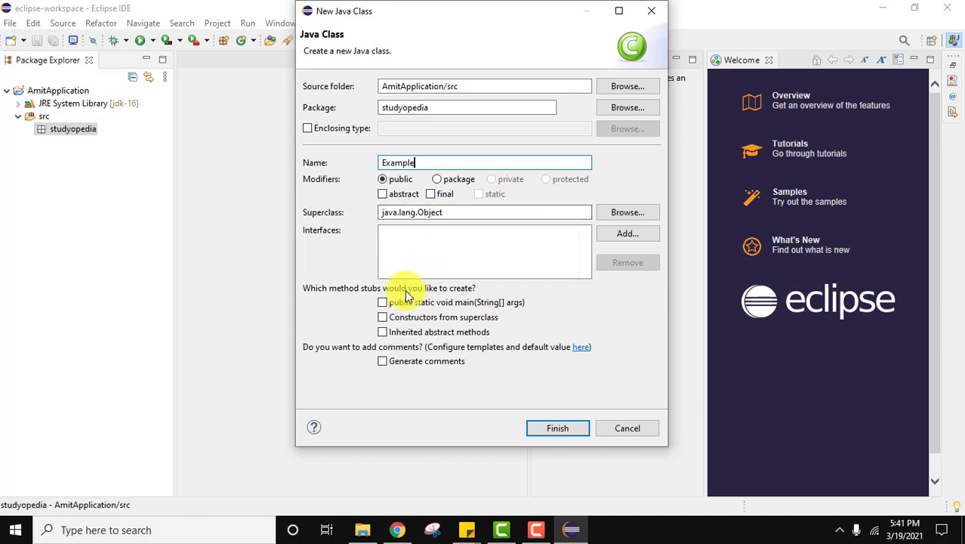
left_click(381, 303)
left_click(382, 303)
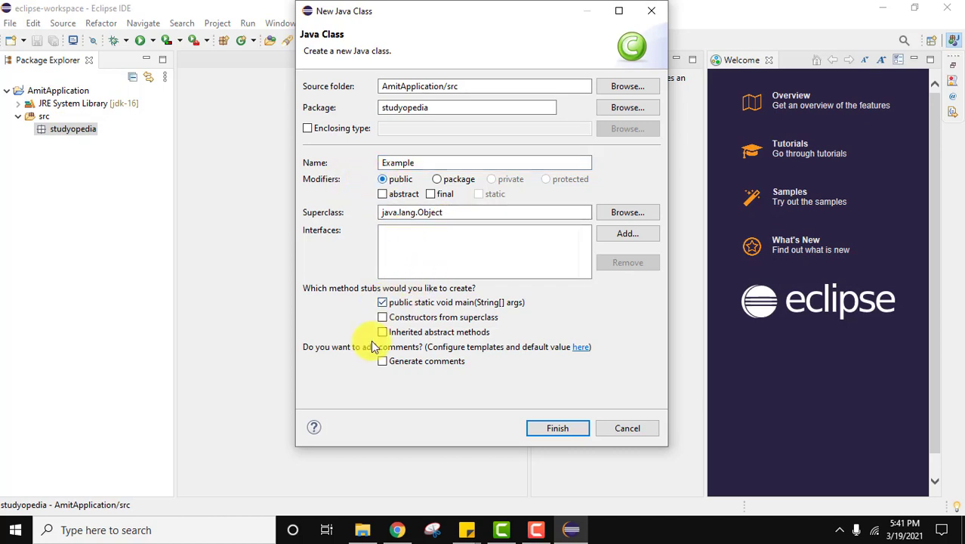
left_click(559, 428)
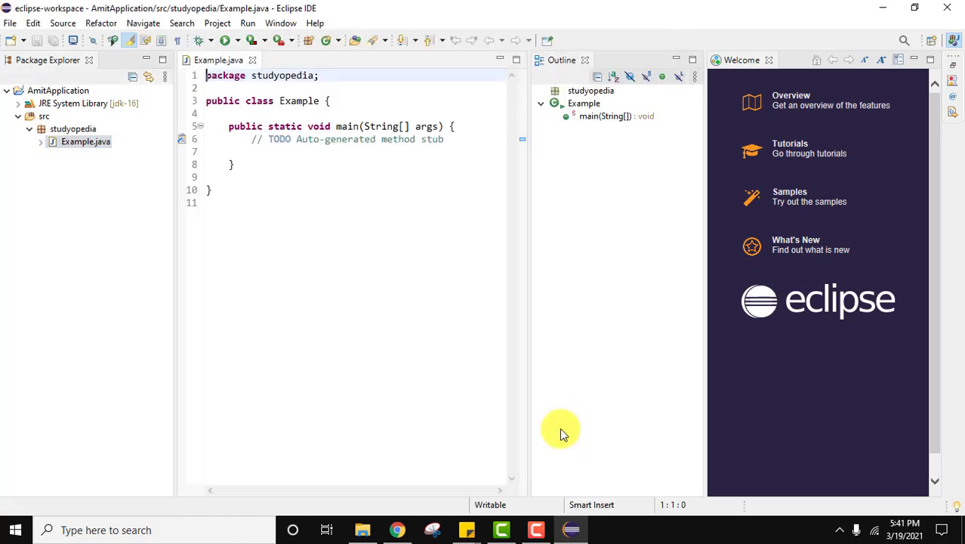
Step: Widen the Example.java editor area by narrowing the Outline view
left_click(426, 258)
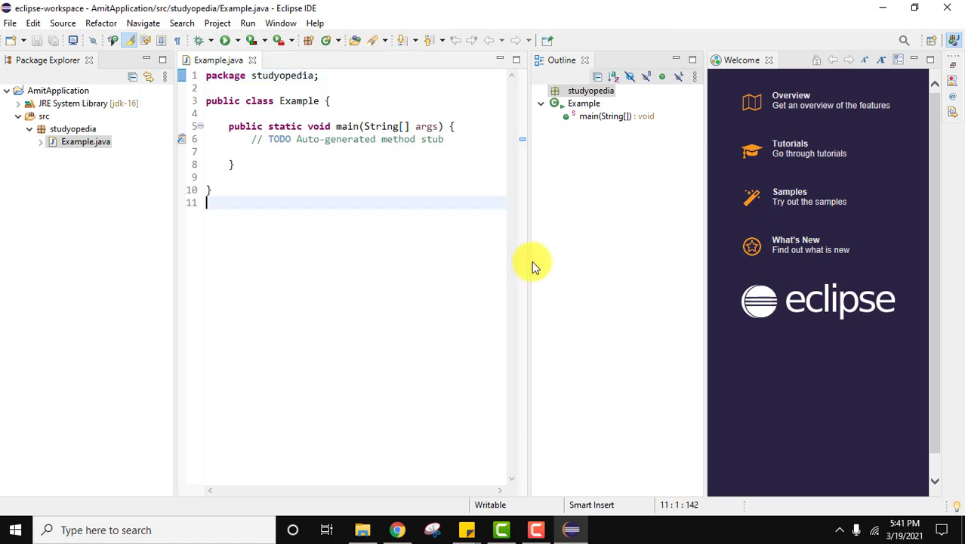
left_click_drag(577, 262, 674, 263)
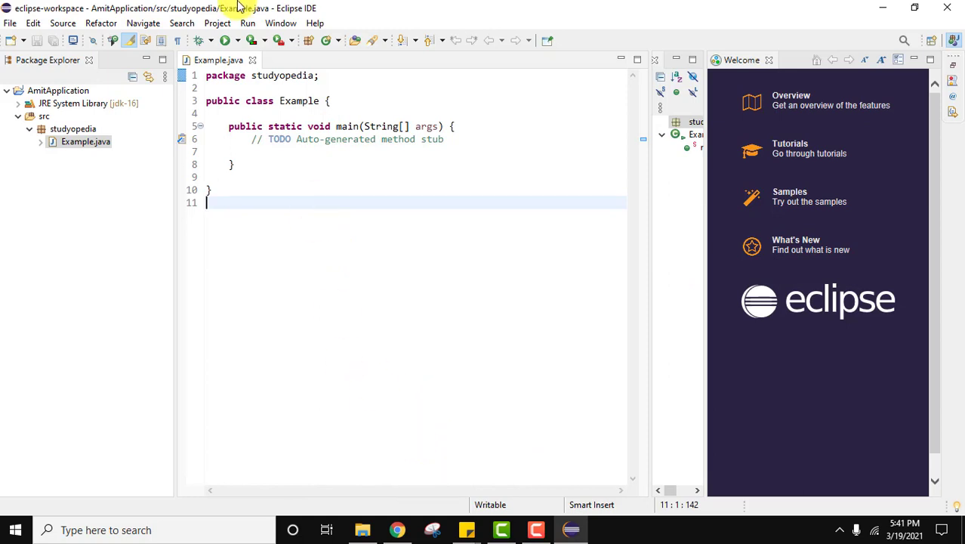
Step: Filter the workspace preferences by "editor" and go to the Text Font entry of the Colors and Fonts settings
left_click(281, 23)
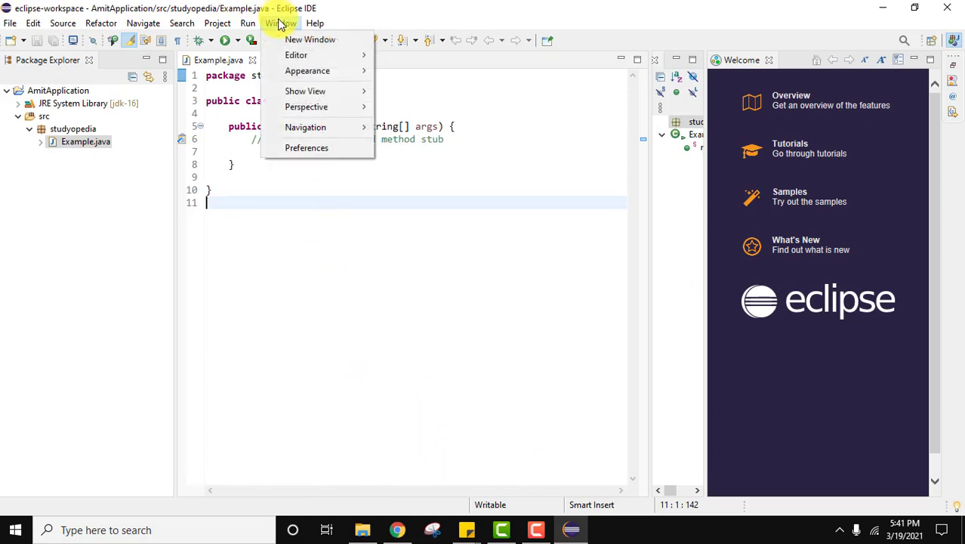
left_click(324, 148)
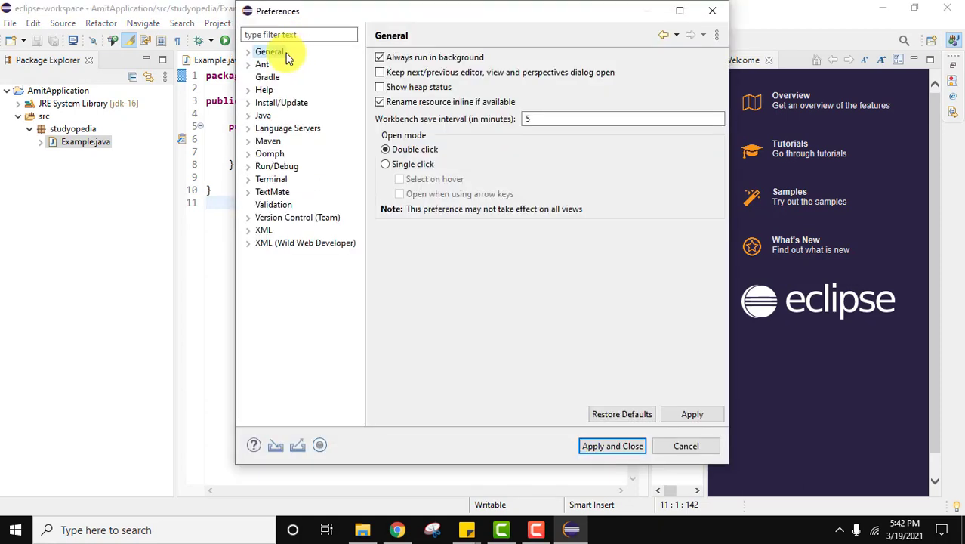
left_click(308, 33)
type("editor")
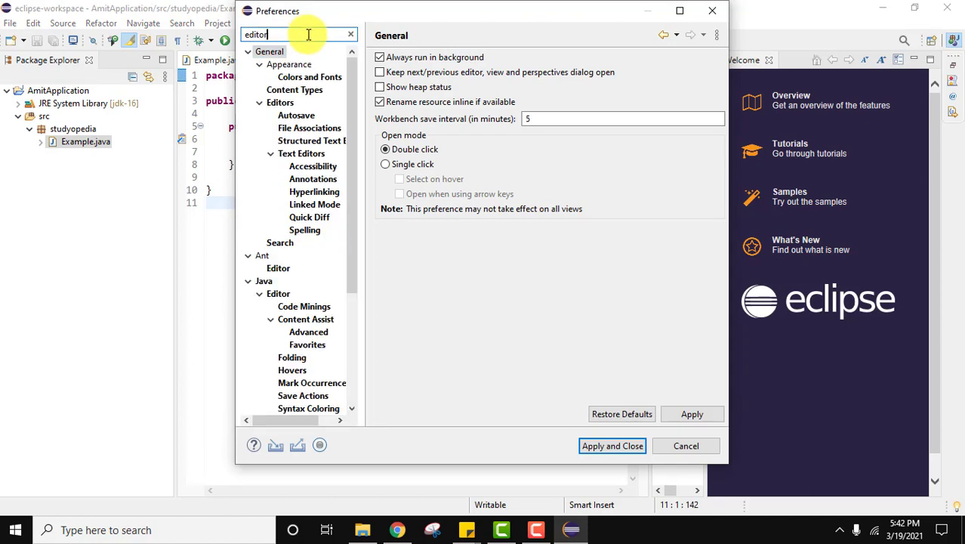
left_click(317, 77)
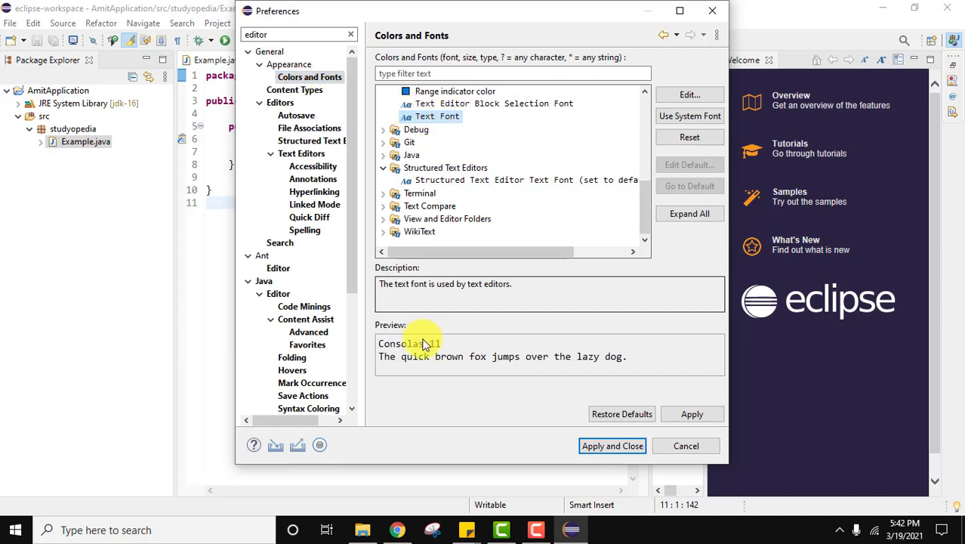
scroll(445, 134, "up", 1)
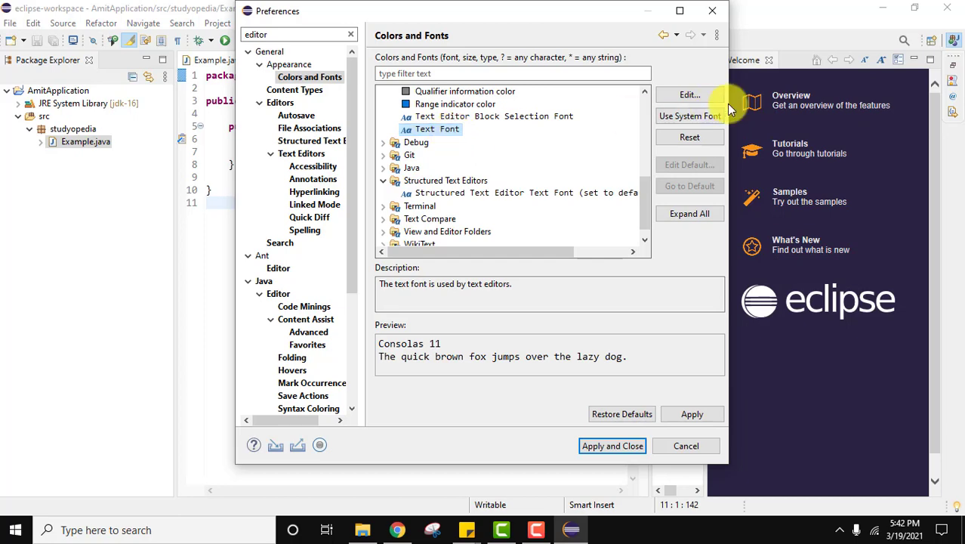
Step: Set the text editors' Text Font to Consolas Regular size 16, and apply and close the preferences
left_click(689, 96)
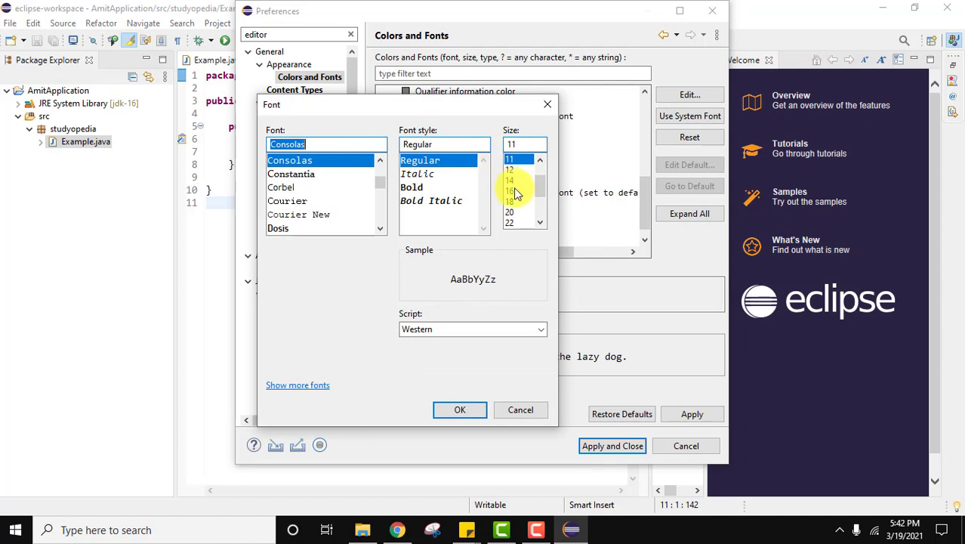
left_click(514, 191)
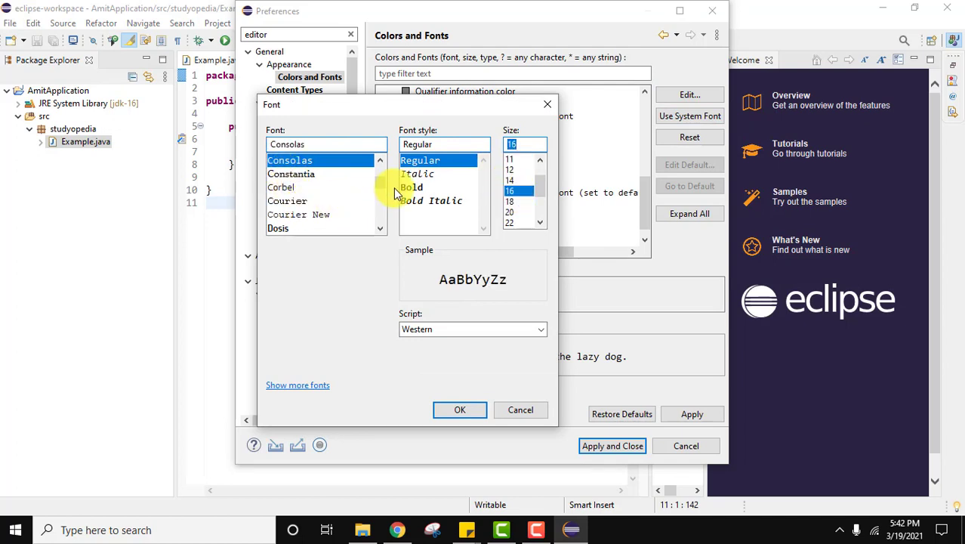
left_click(476, 412)
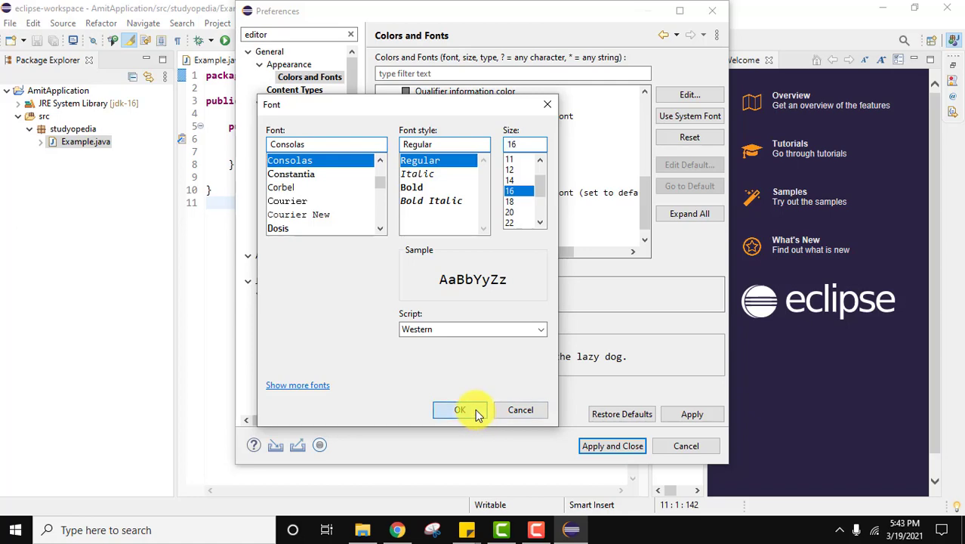
left_click(692, 414)
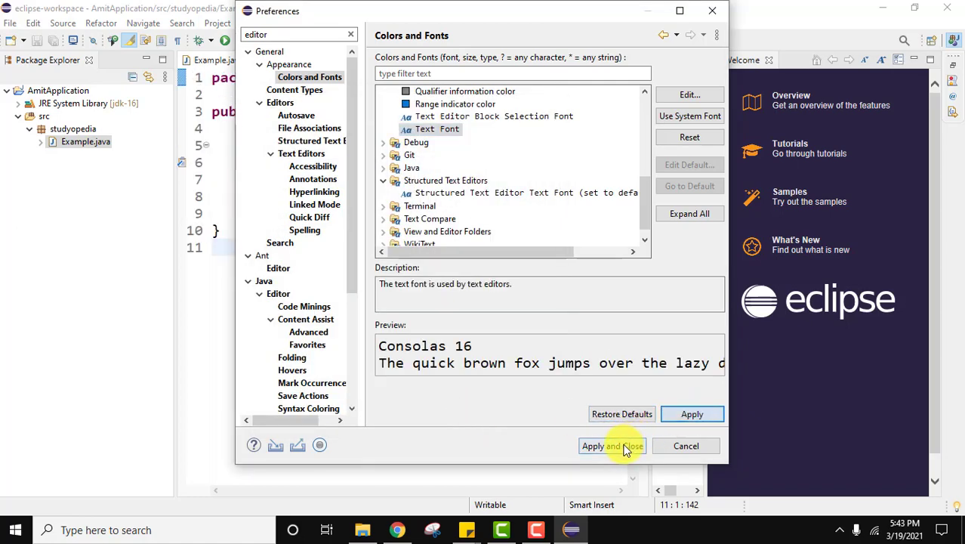
left_click(624, 447)
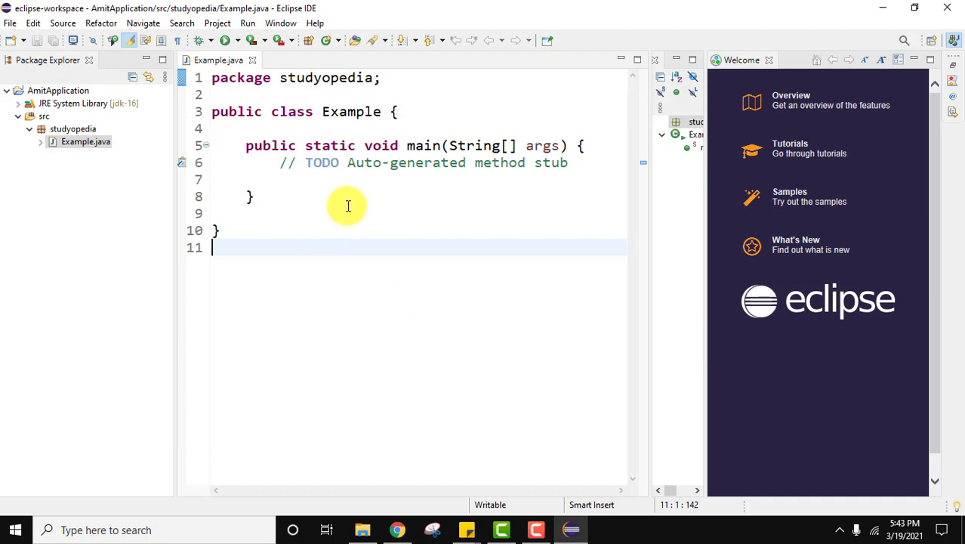
Step: Delete the auto-generated TODO comment from the main method in Example.java and insert a new line in its place
left_click_drag(281, 162, 588, 151)
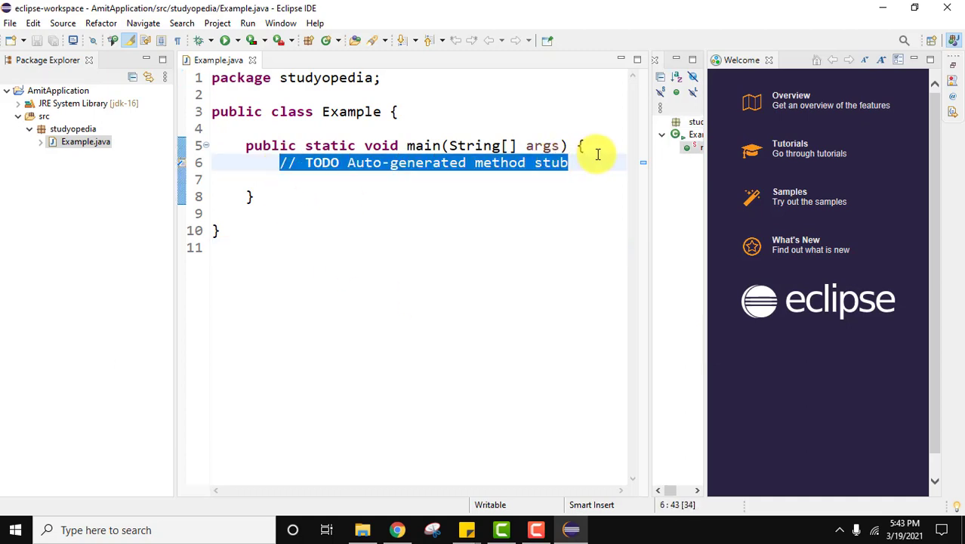
key("BackSpace")
key("Return")
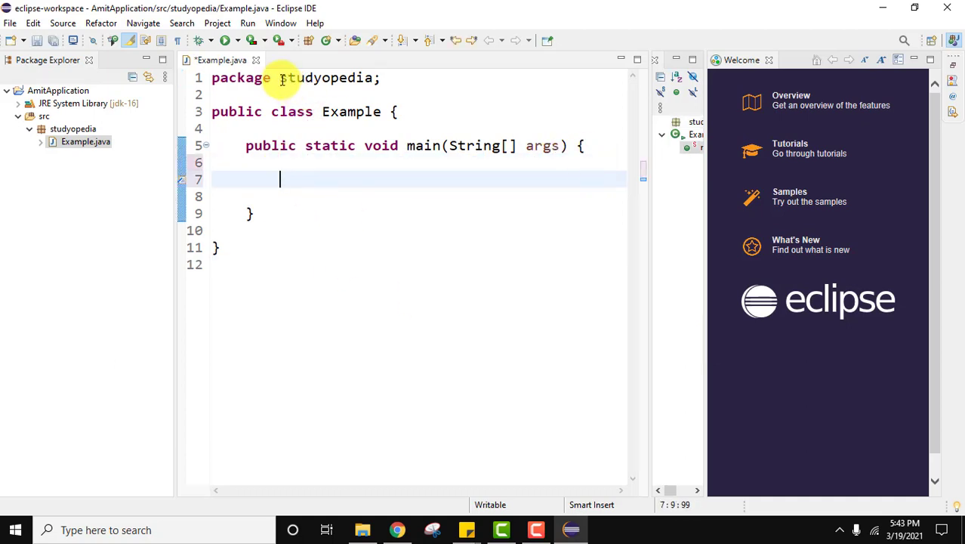
Step: Examine the package name, the class name and the two System.out.println statements in Example.java
left_click_drag(280, 78, 378, 79)
left_click_drag(323, 112, 372, 117)
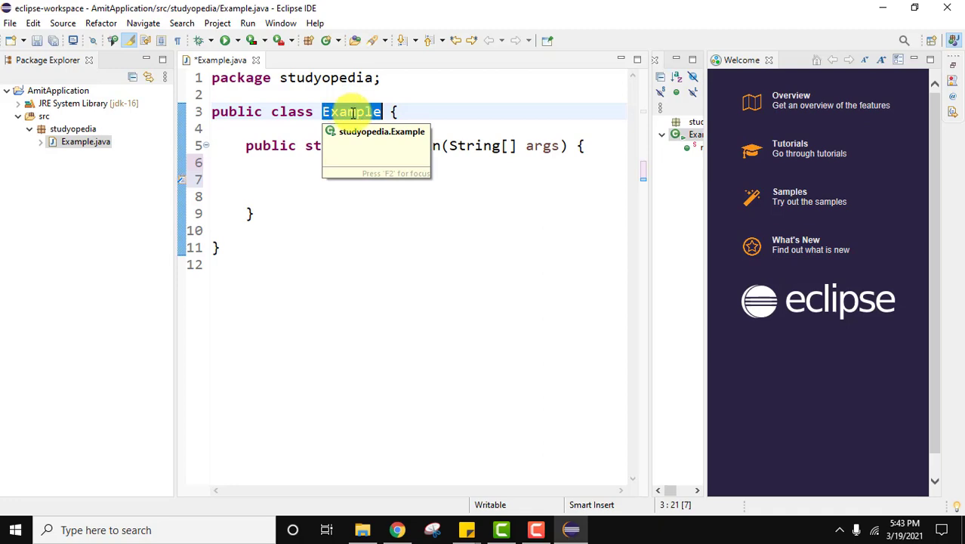
left_click(414, 225)
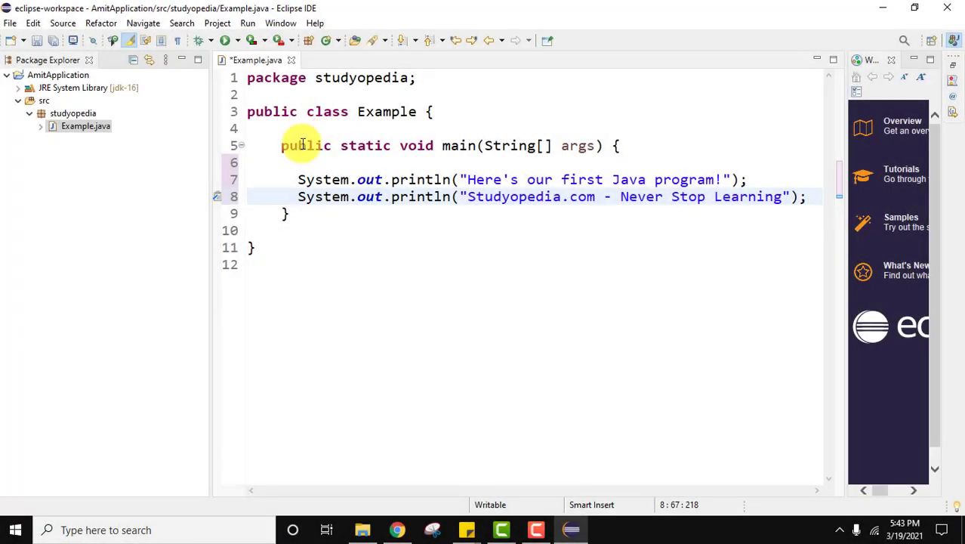
left_click_drag(302, 182, 344, 181)
double_click(370, 180)
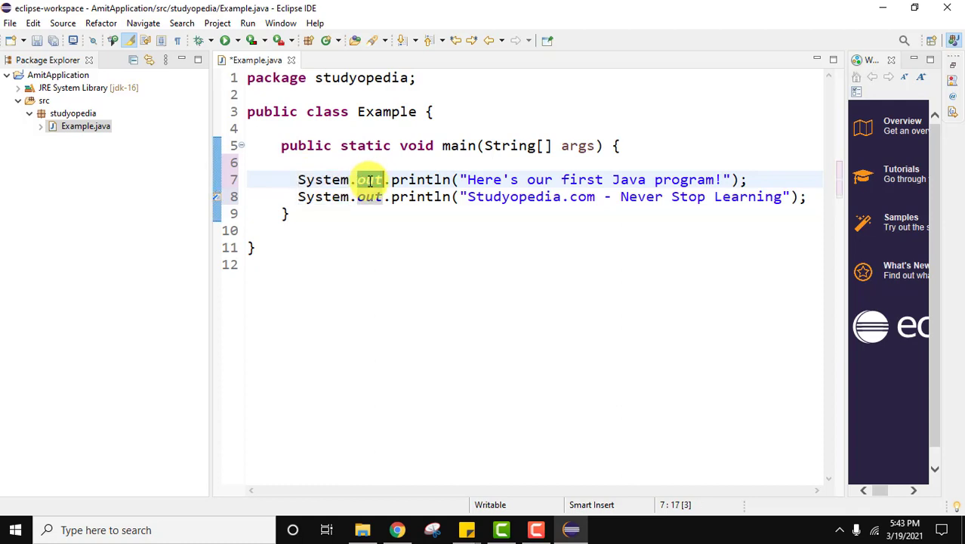
left_click(382, 180)
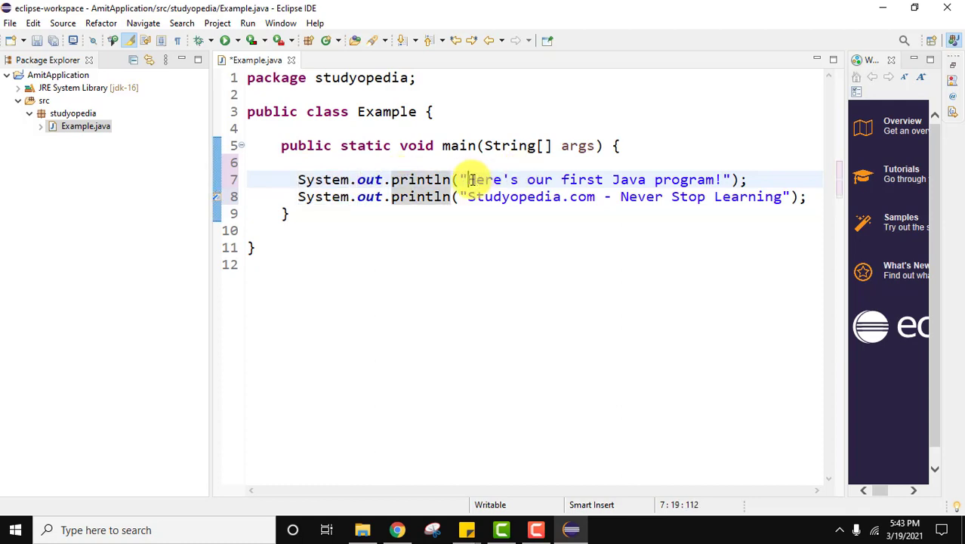
left_click_drag(468, 181, 729, 176)
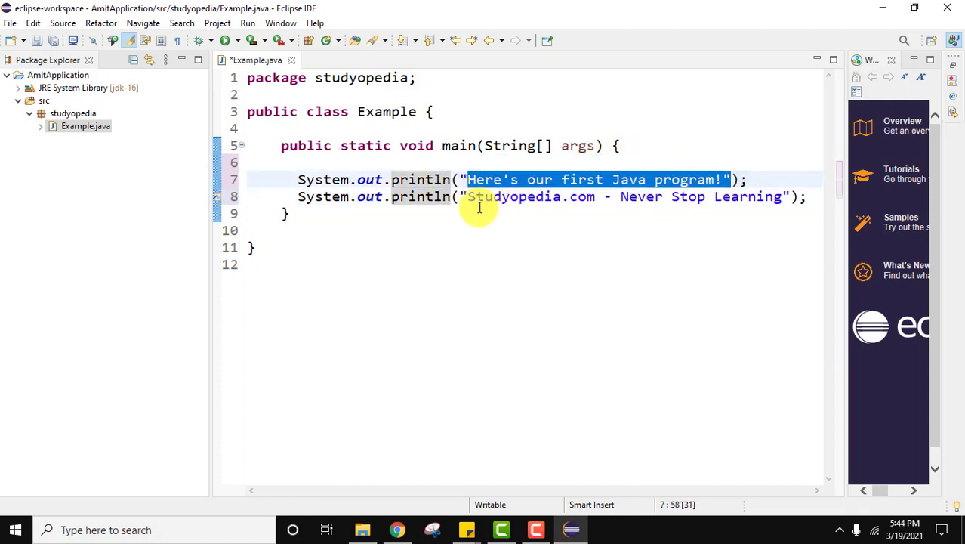
left_click_drag(464, 197, 780, 191)
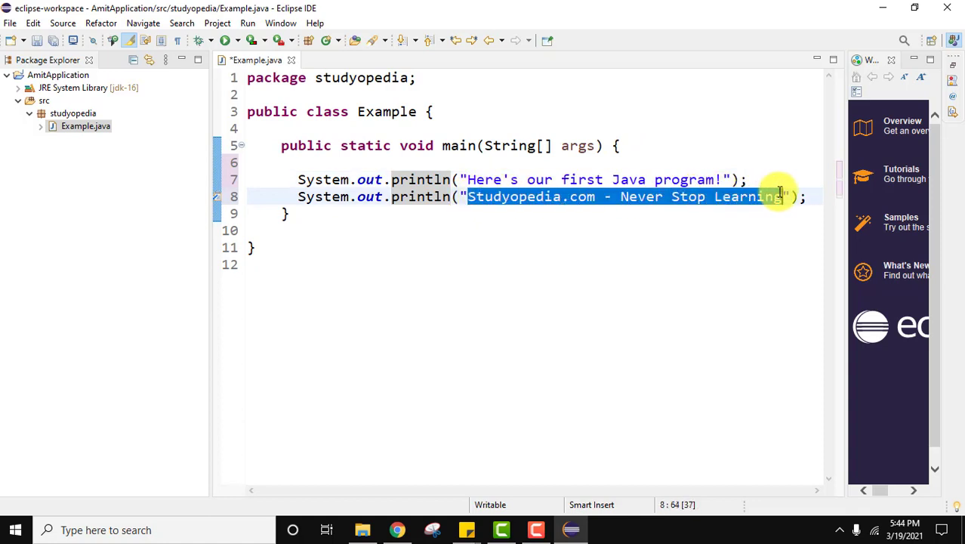
left_click(681, 231)
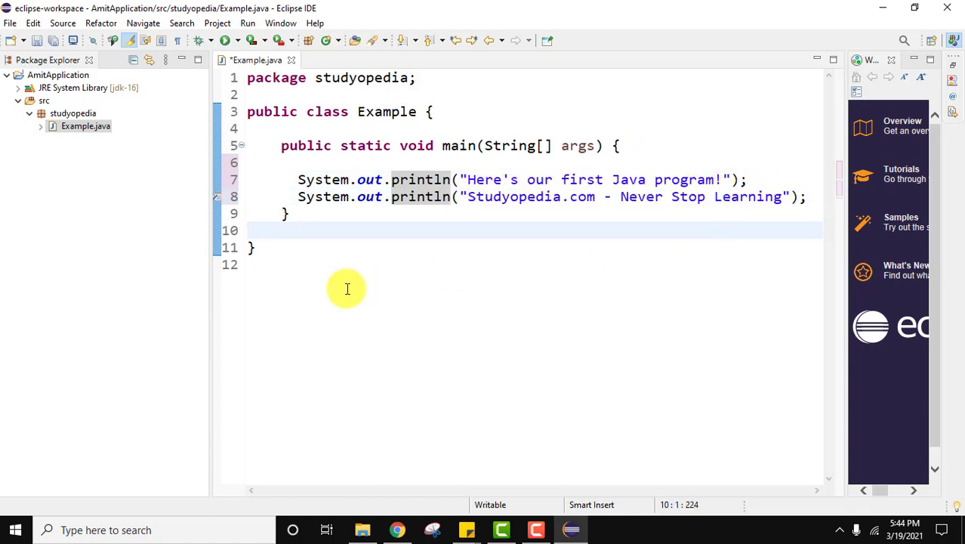
Step: Save all open files, including the edited Example.java
left_click(12, 25)
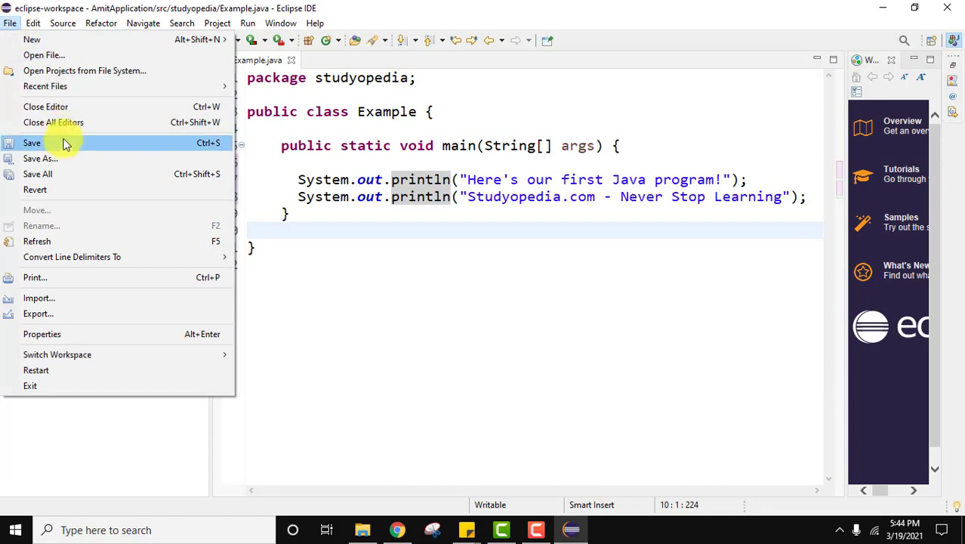
left_click(71, 175)
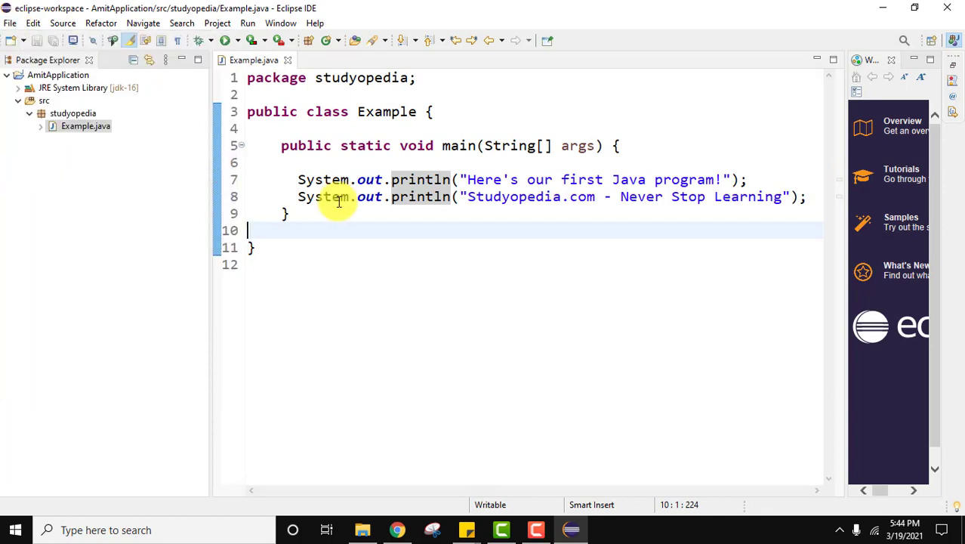
mouse_move(339, 201)
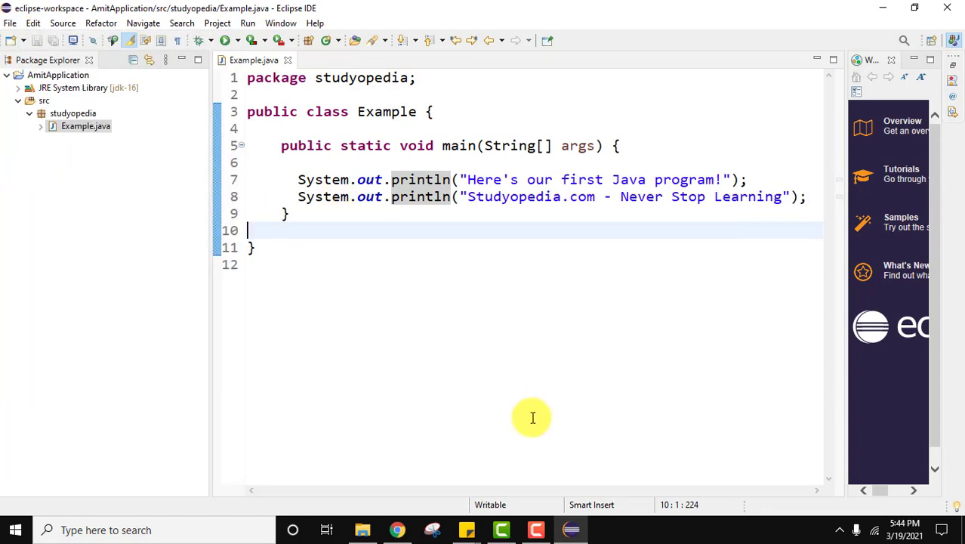
left_click(73, 79)
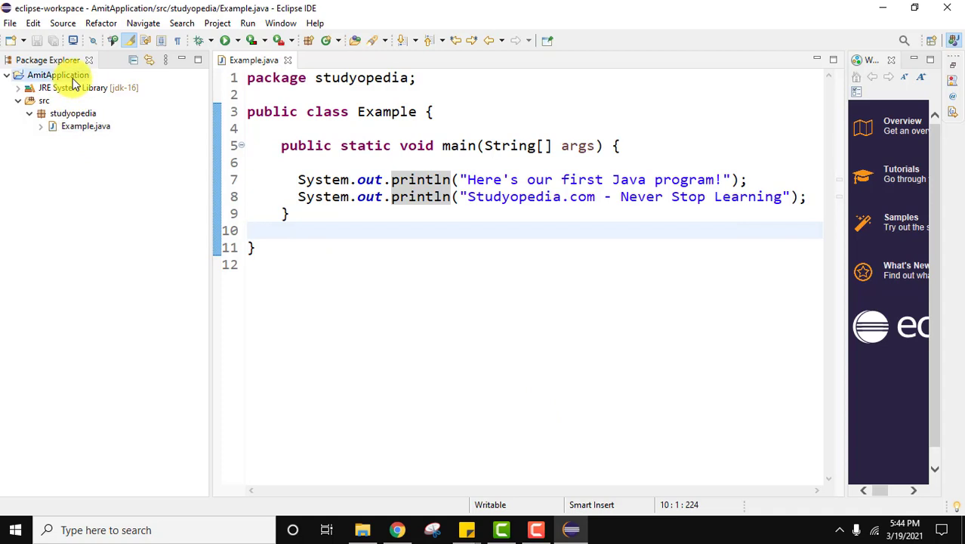
right_click(74, 82)
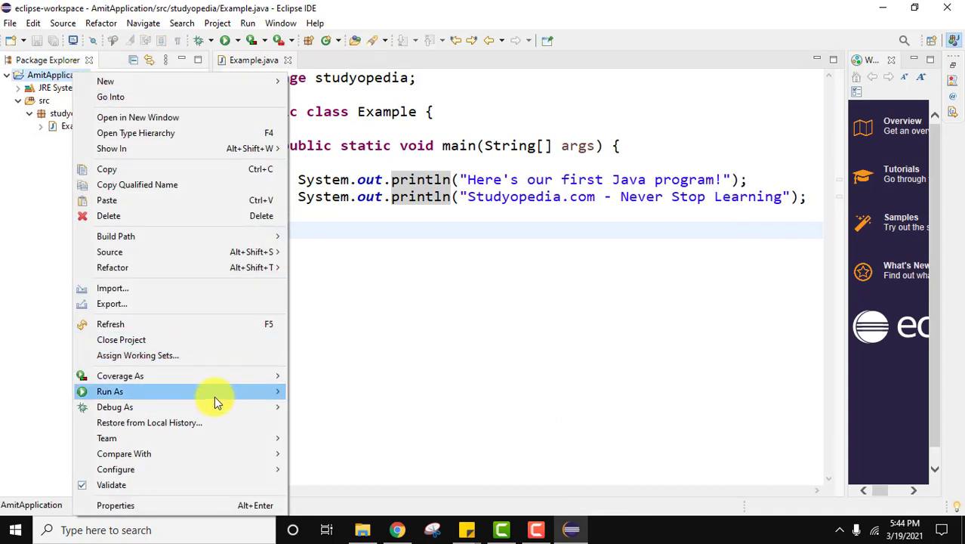
mouse_move(216, 398)
left_click(471, 290)
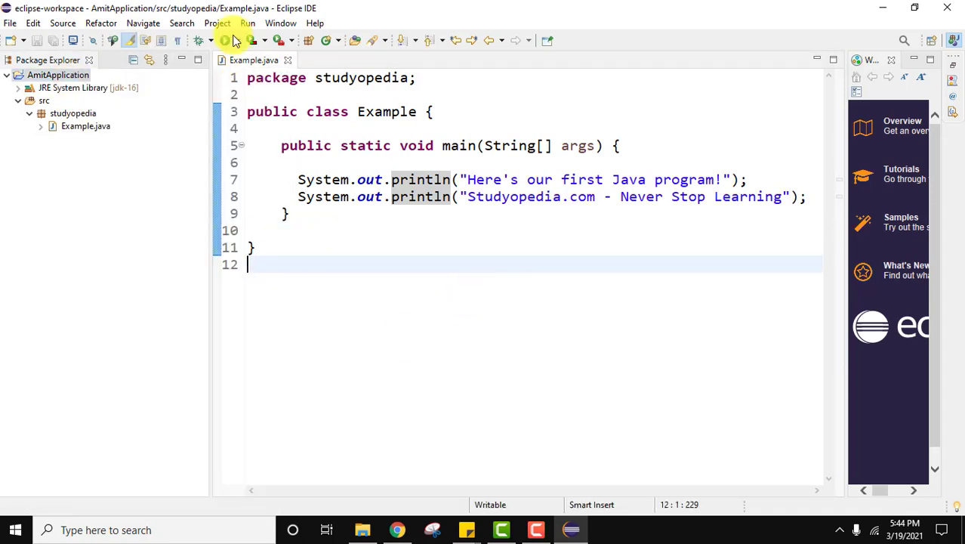
left_click(248, 23)
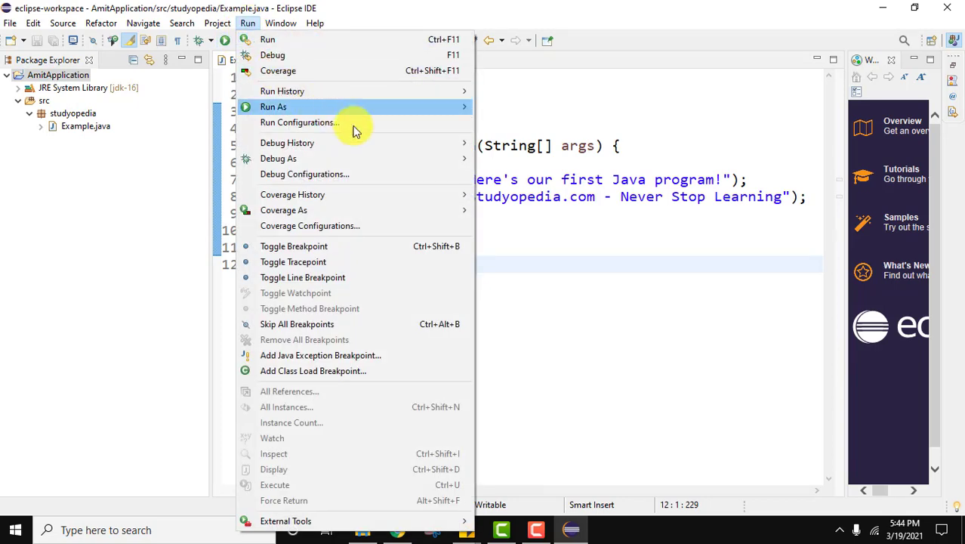
mouse_move(466, 113)
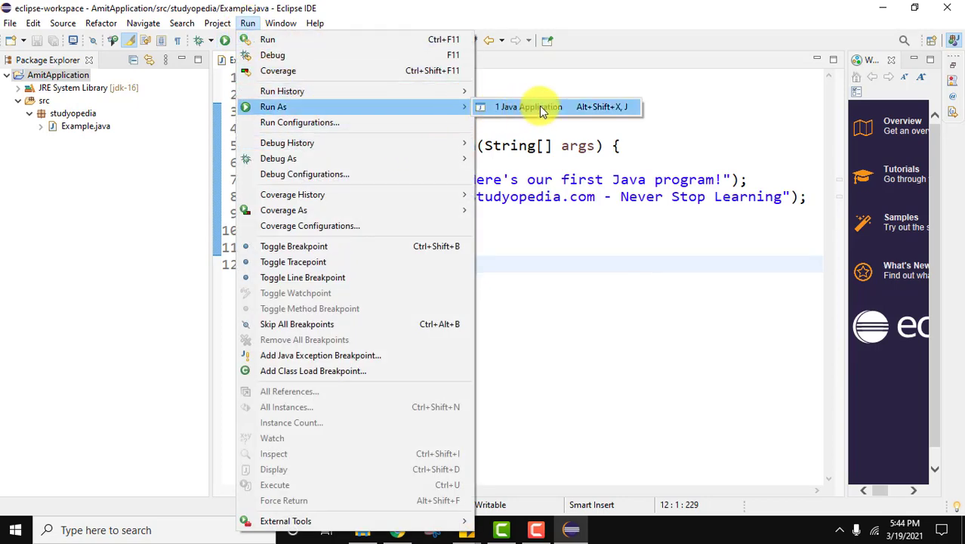
left_click(589, 218)
left_click(239, 41)
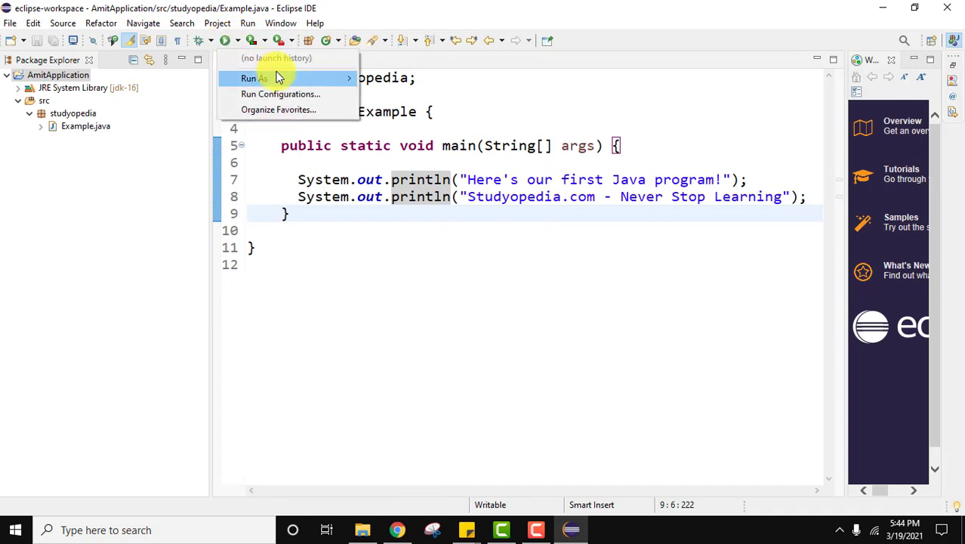
mouse_move(313, 75)
left_click(402, 218)
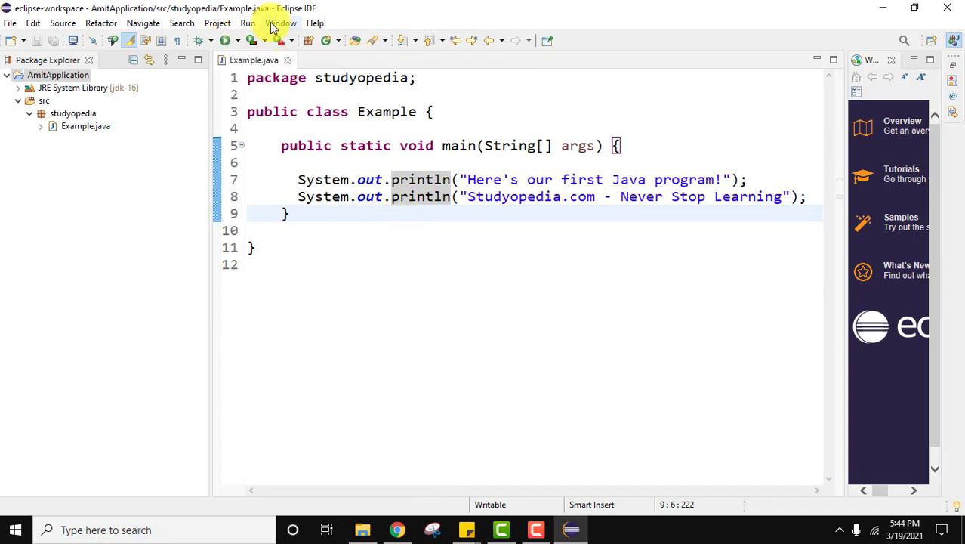
Step: Run the Example program as a Java Application
left_click(247, 22)
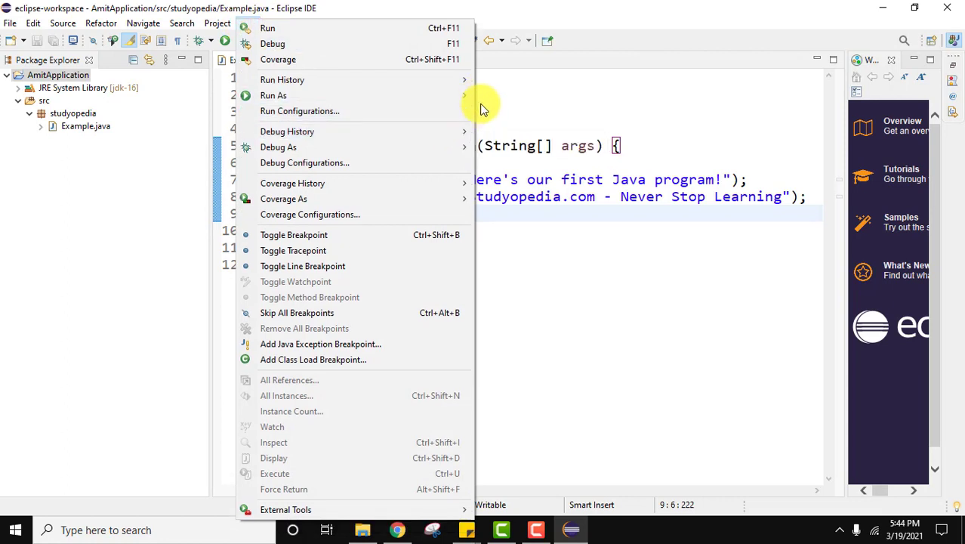
mouse_move(468, 99)
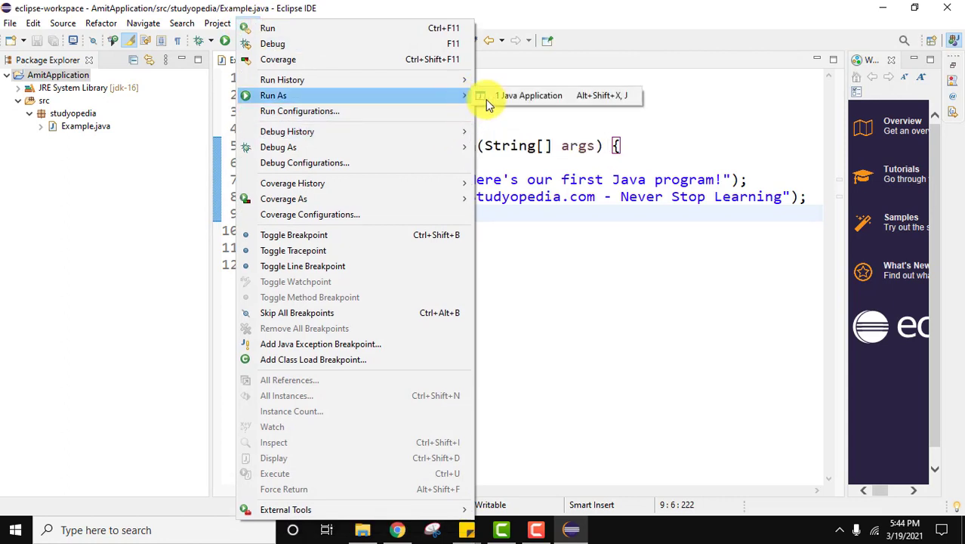
left_click(527, 97)
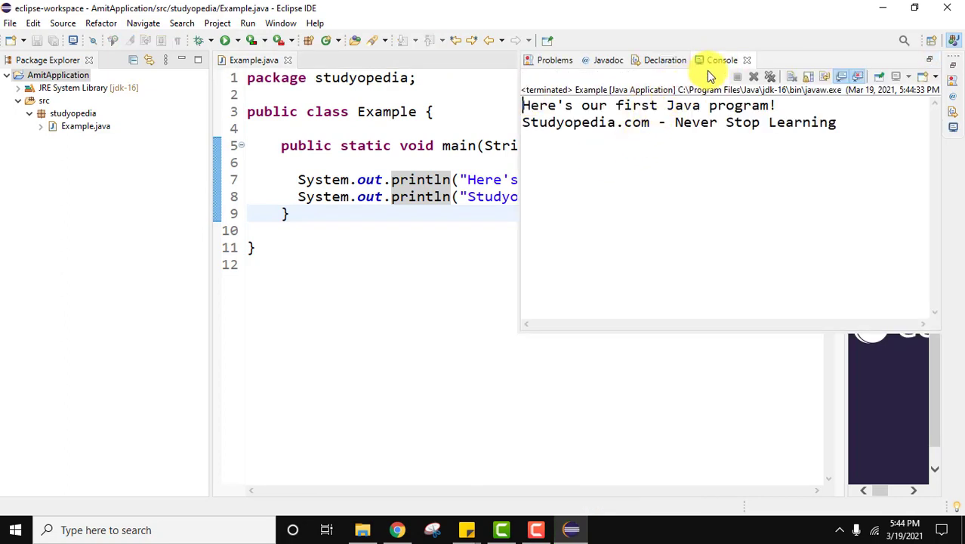
Step: Dock the Console view below the Example.java editor and lower the divider to give the code more height
left_click_drag(718, 57, 543, 393)
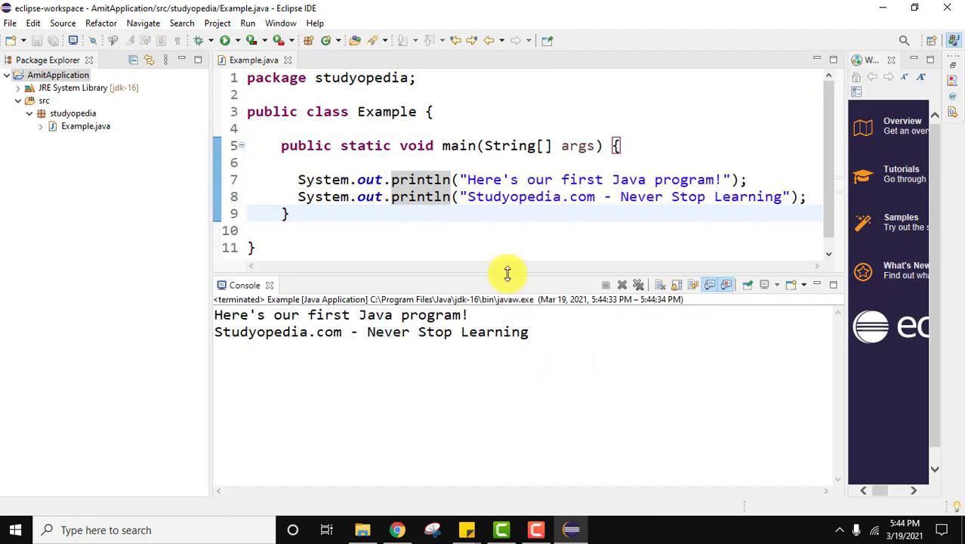
left_click_drag(510, 274, 517, 338)
left_click(444, 228)
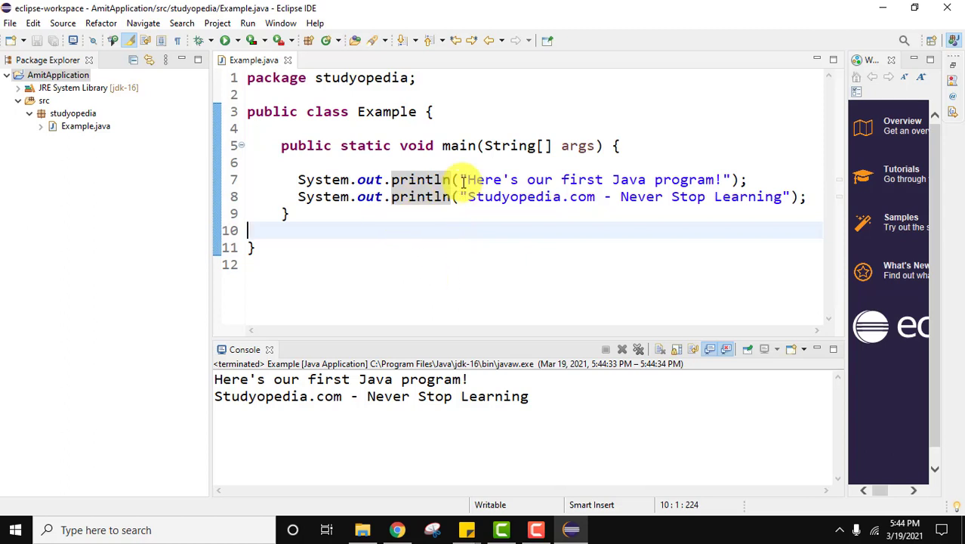
Step: Compare the text strings in the two println statements with the program's console output
left_click_drag(467, 180, 677, 163)
left_click(571, 196)
left_click_drag(556, 396, 216, 385)
left_click(464, 380)
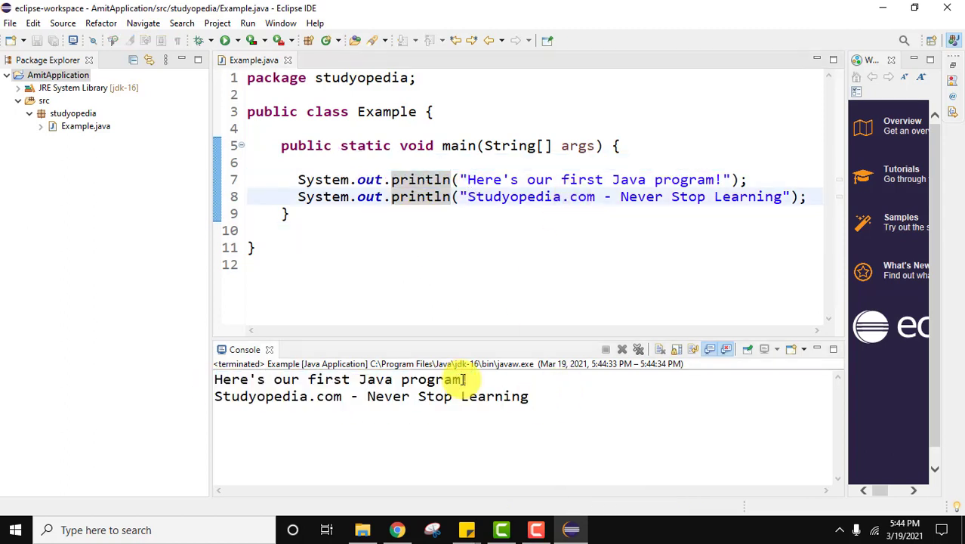